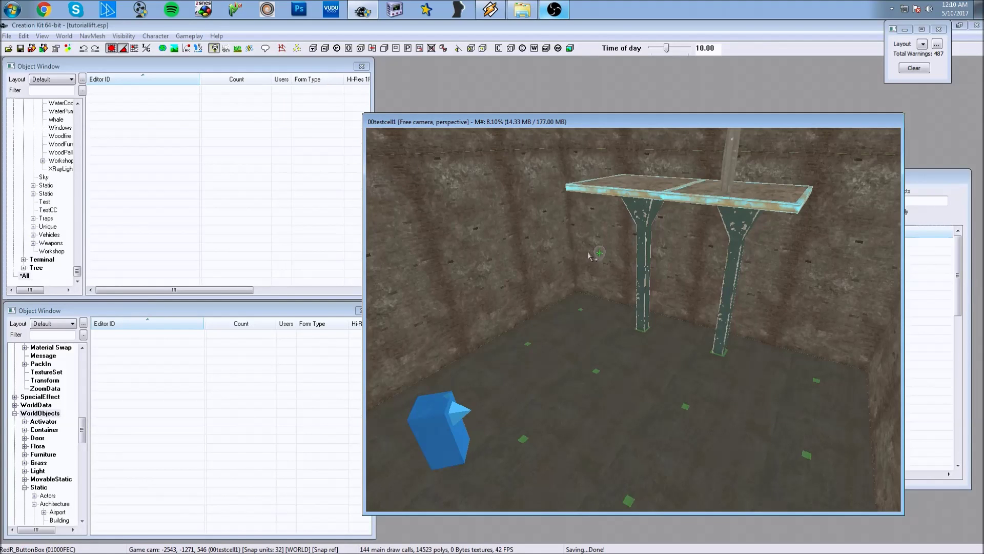
Step: Show the Shacks architecture objects in the second Object Window, filtered by 'floor'
middle_drag(613, 231, 610, 239)
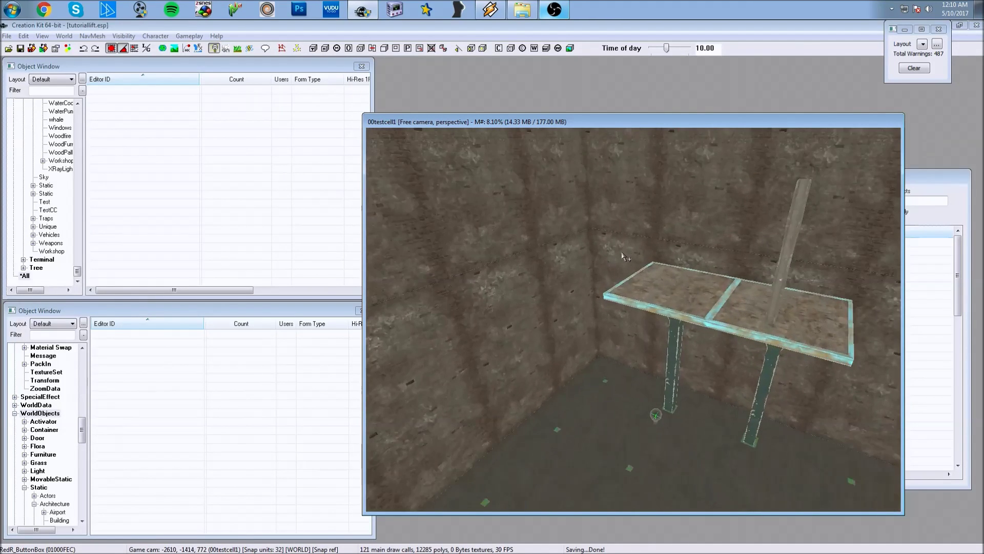
scroll(609, 239, down, 3)
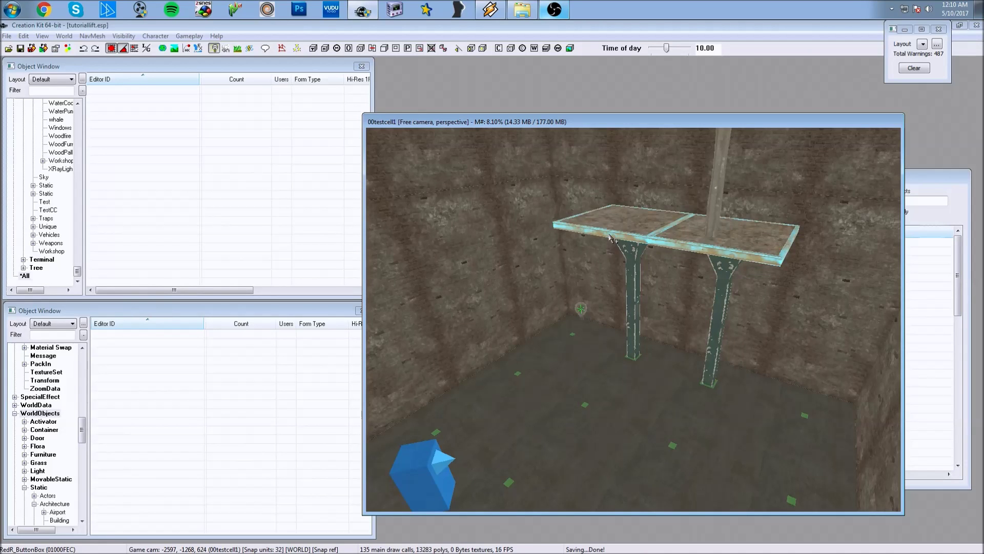
click(23, 415)
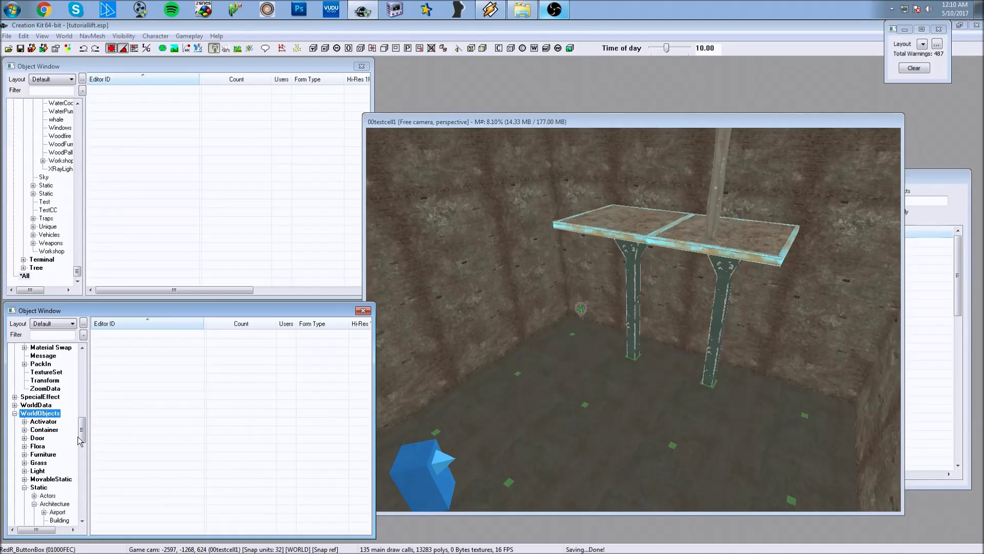
drag(79, 442, 84, 474)
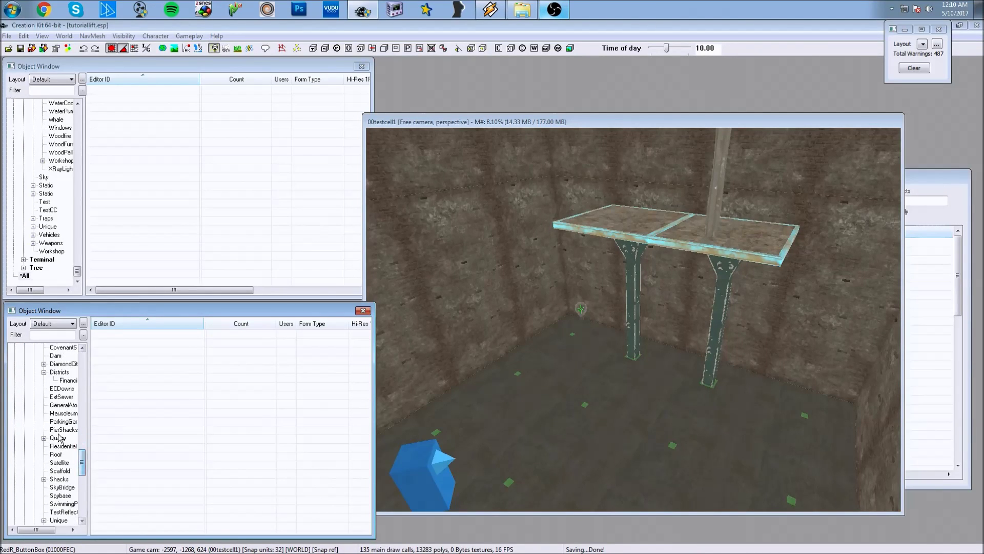
click(59, 478)
click(58, 336)
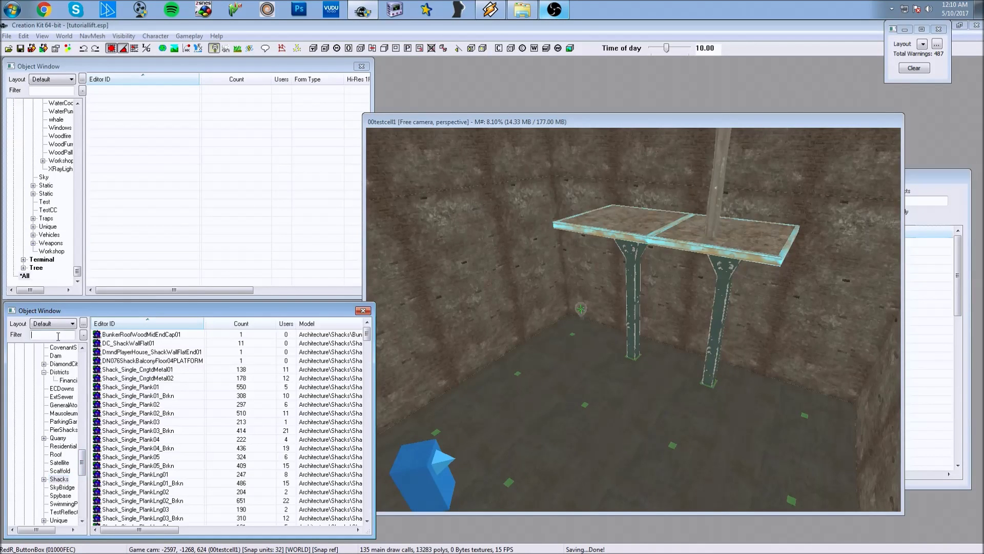
text(floor)
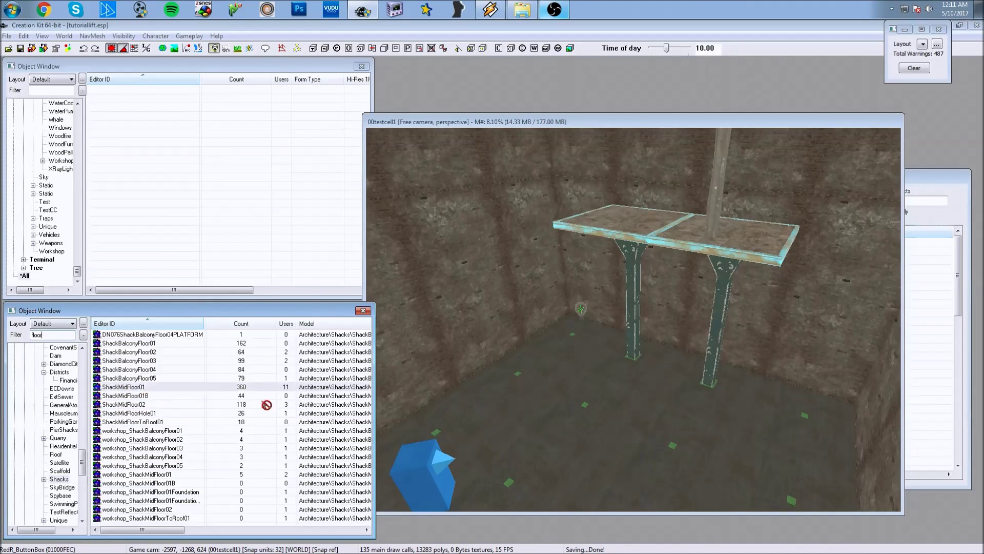
Step: Place ShackMidFloor01 in the cell, rotate it slightly, and frame the setup
drag(117, 388, 609, 430)
right_drag(609, 431, 600, 418)
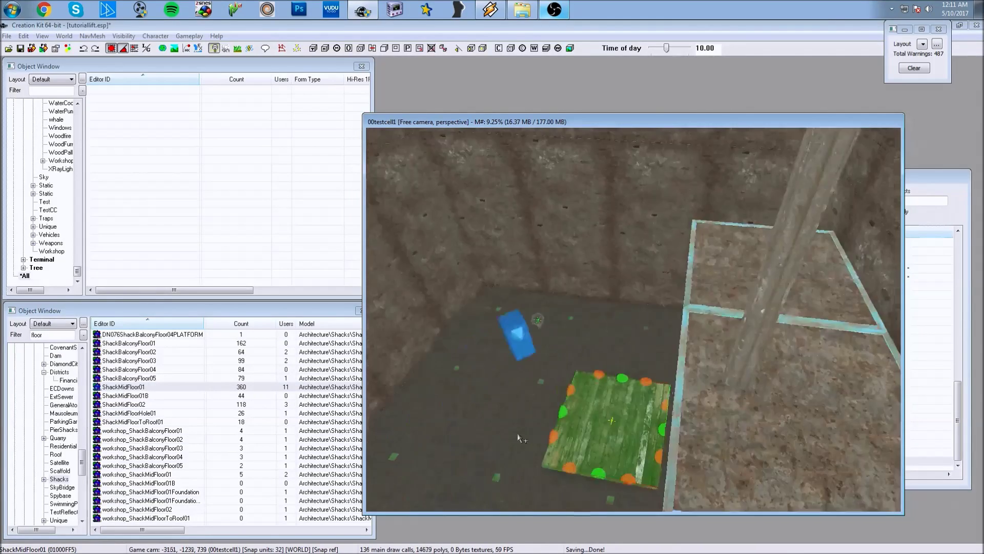
scroll(601, 417, up, 5)
mouse_move(567, 406)
shift+middle_down()
mouse_move(586, 405)
mouse_move(580, 434)
mouse_move(558, 430)
mouse_move(691, 447)
shift+middle_up()
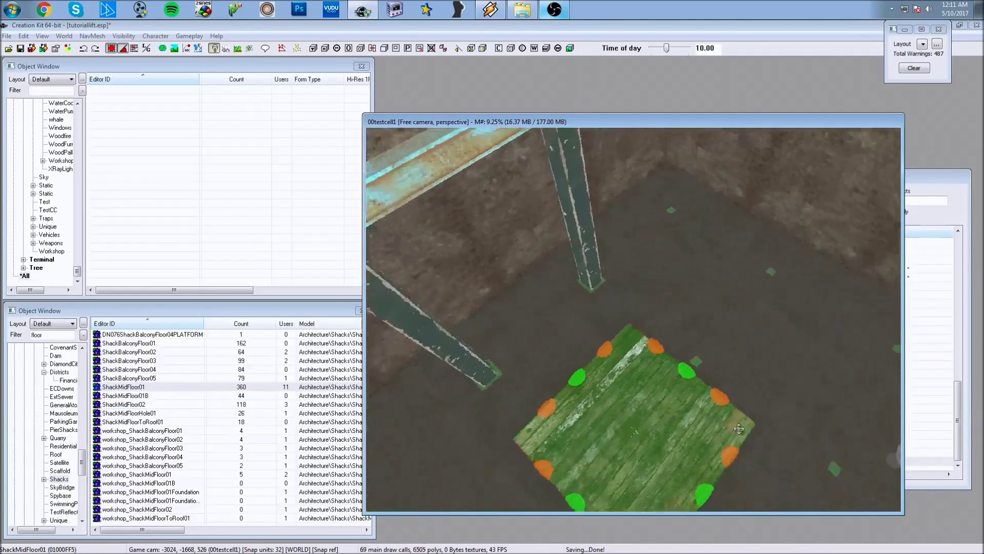
mouse_move(691, 448)
shift+middle_down()
mouse_move(777, 413)
mouse_move(738, 389)
shift+middle_up()
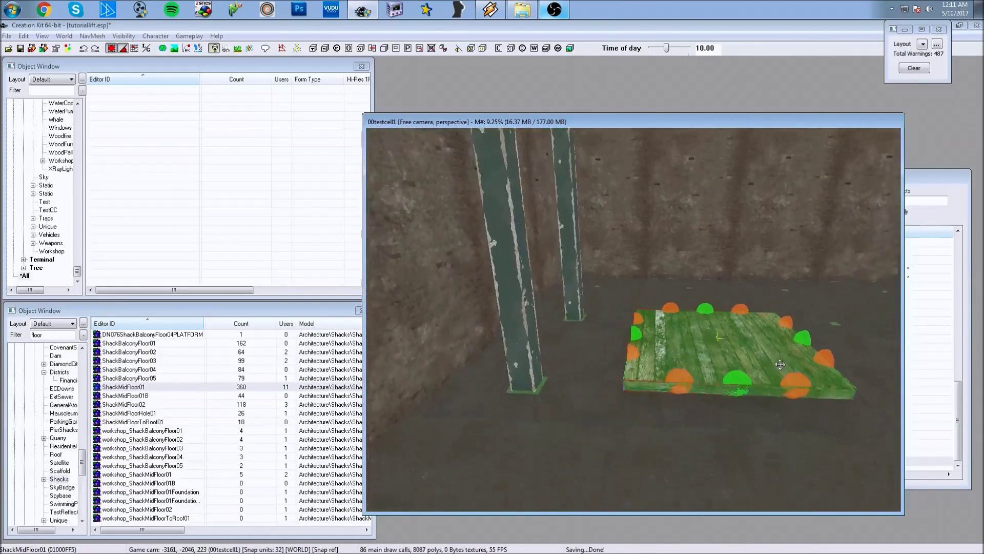
shift+middle_drag(736, 389, 689, 417)
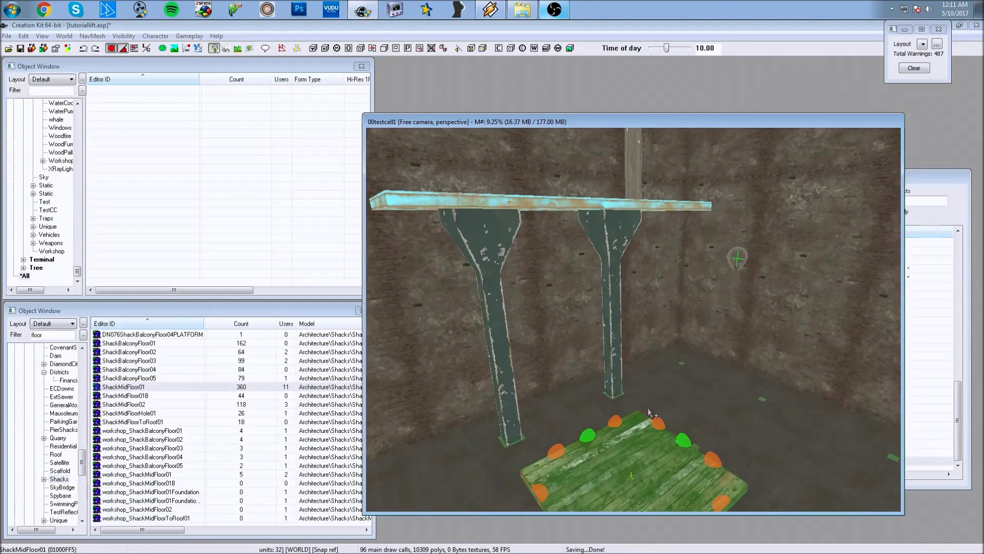
shift+middle_drag(690, 417, 648, 408)
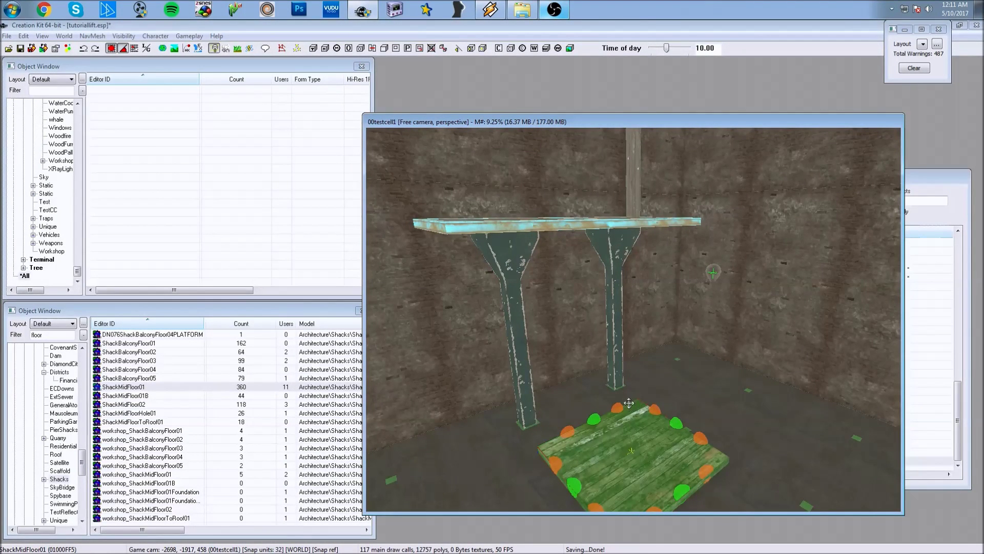
mouse_move(649, 408)
shift+middle_down()
mouse_move(628, 402)
mouse_move(562, 417)
shift+middle_up()
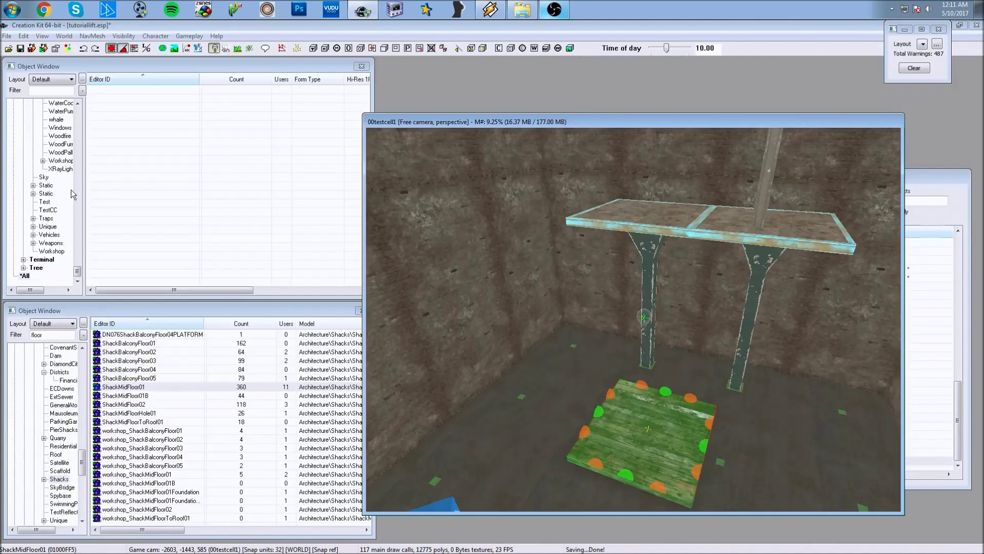
Step: Place a platformhelperfree01 helper into the cell using the 'platformhelp' filter
click(48, 90)
text(platf)
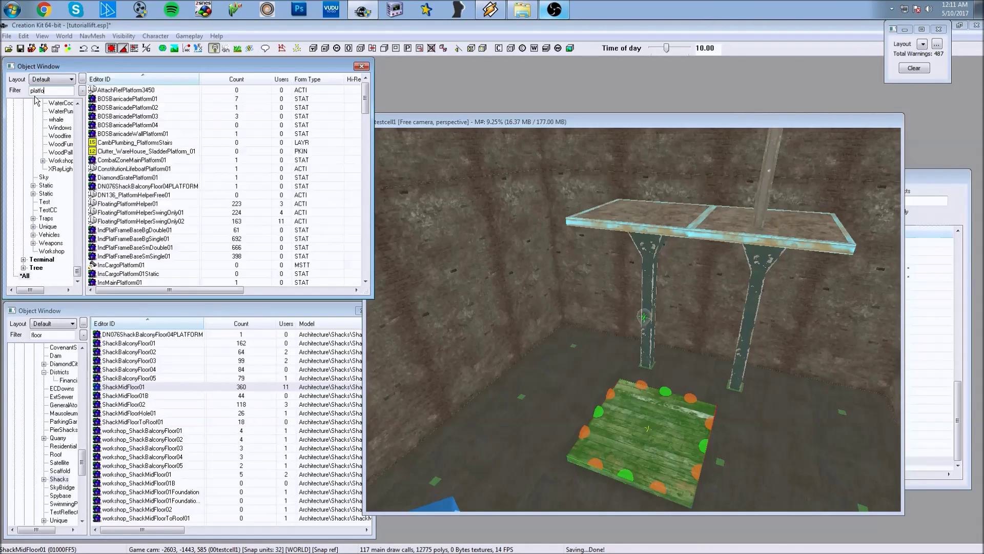
text(ormhe)
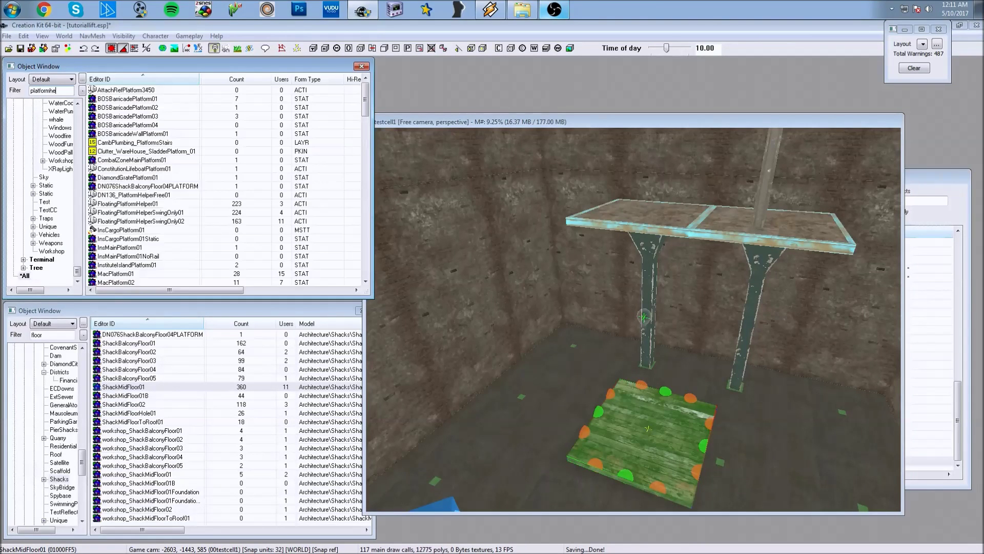
text(lp)
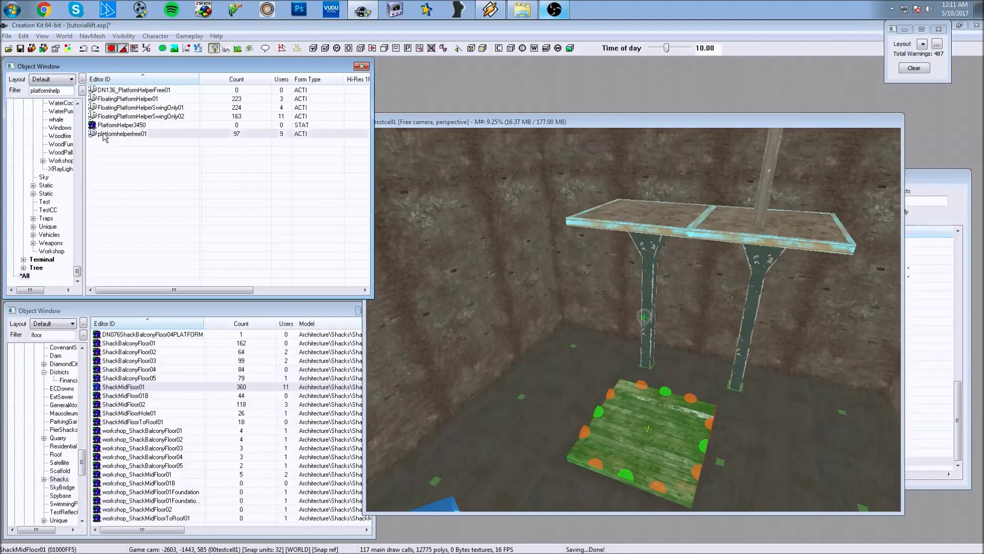
drag(104, 137, 654, 433)
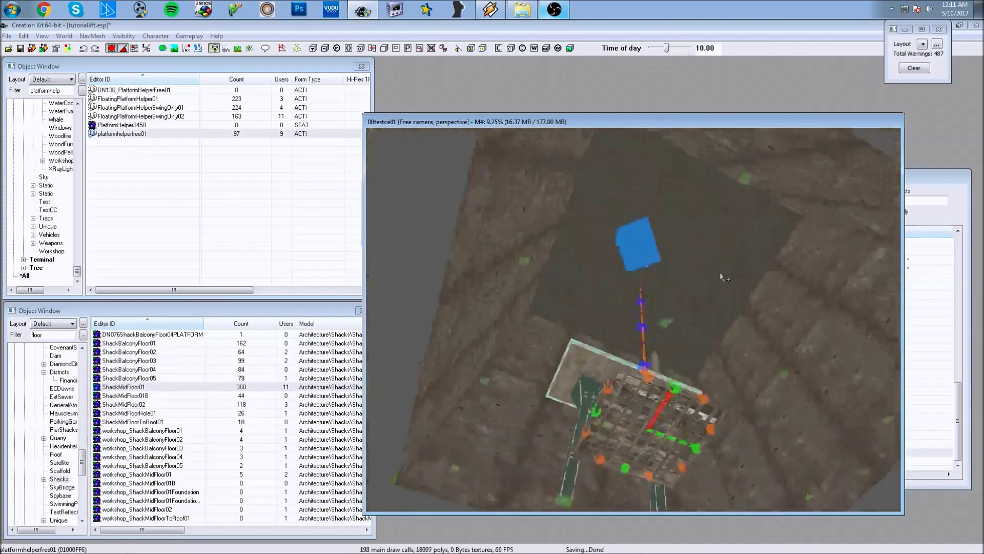
shift+middle_drag(723, 278, 704, 366)
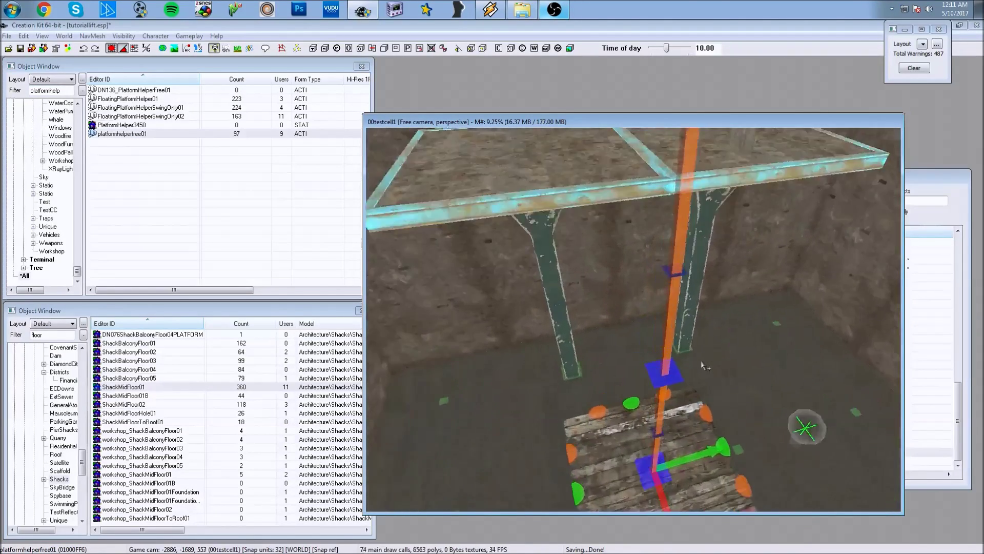
scroll(702, 367, down, 3)
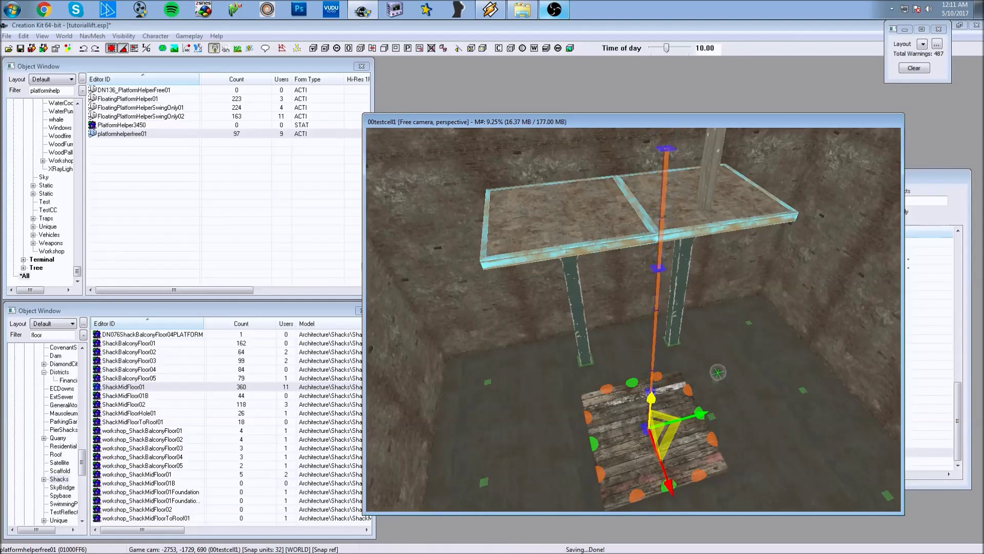
shift+middle_drag(651, 399, 650, 376)
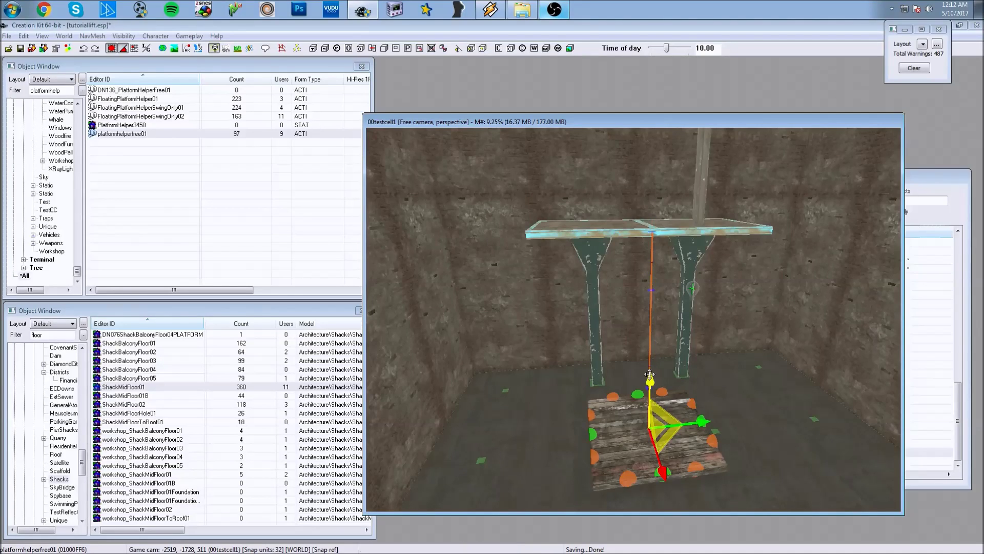
shift+middle_drag(650, 377, 736, 400)
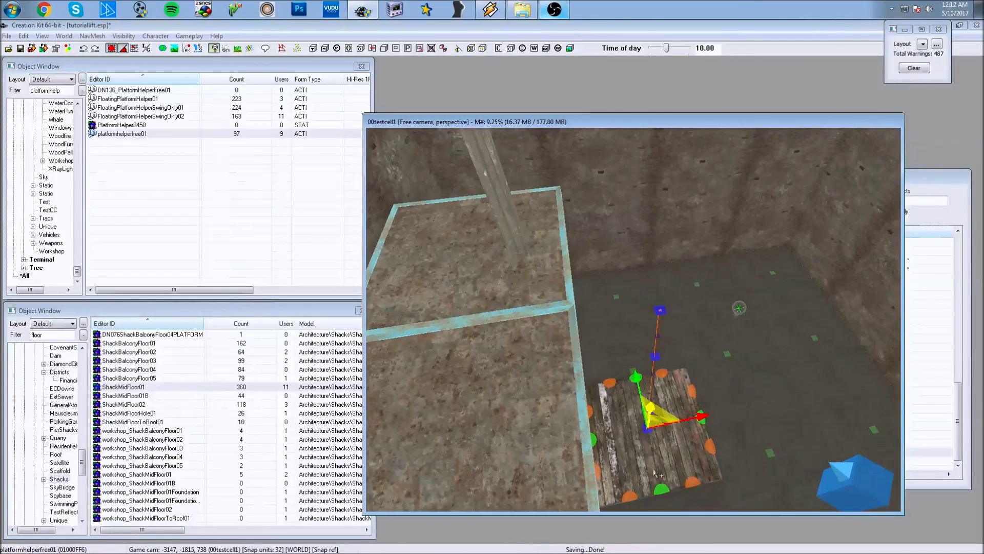
Step: Nudge the platform helper onto the centre of the wooden floor piece
click(656, 475)
shift+middle_drag(647, 454, 652, 399)
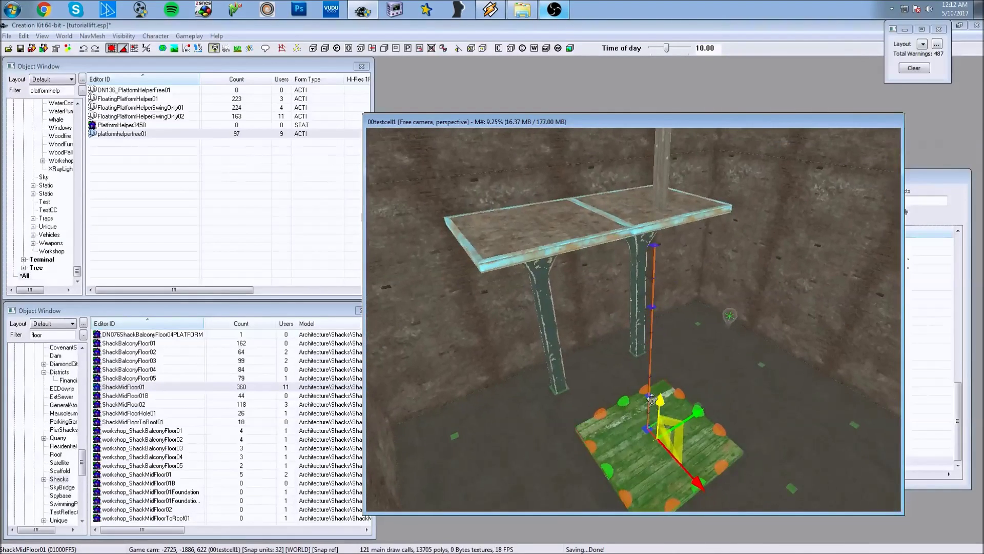
click(652, 399)
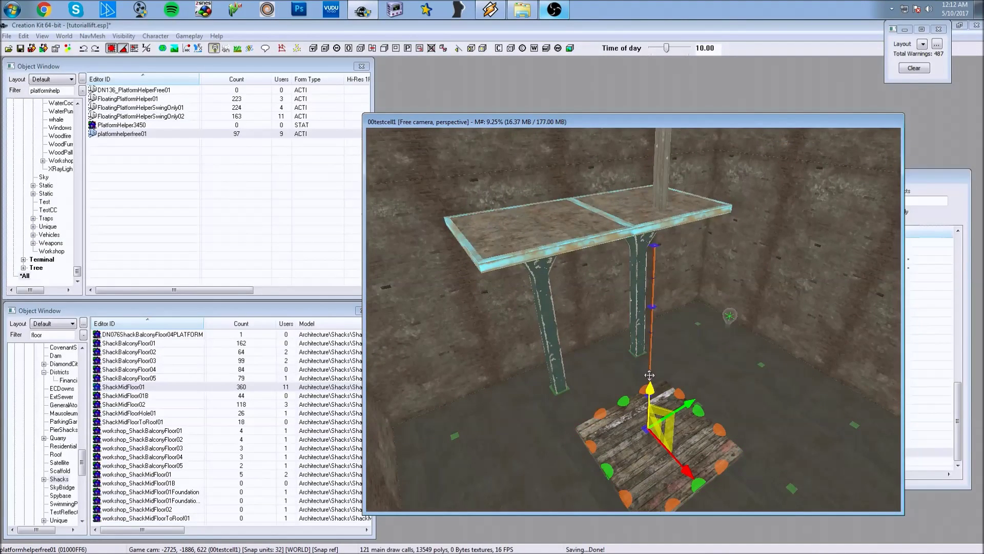
drag(650, 375, 664, 376)
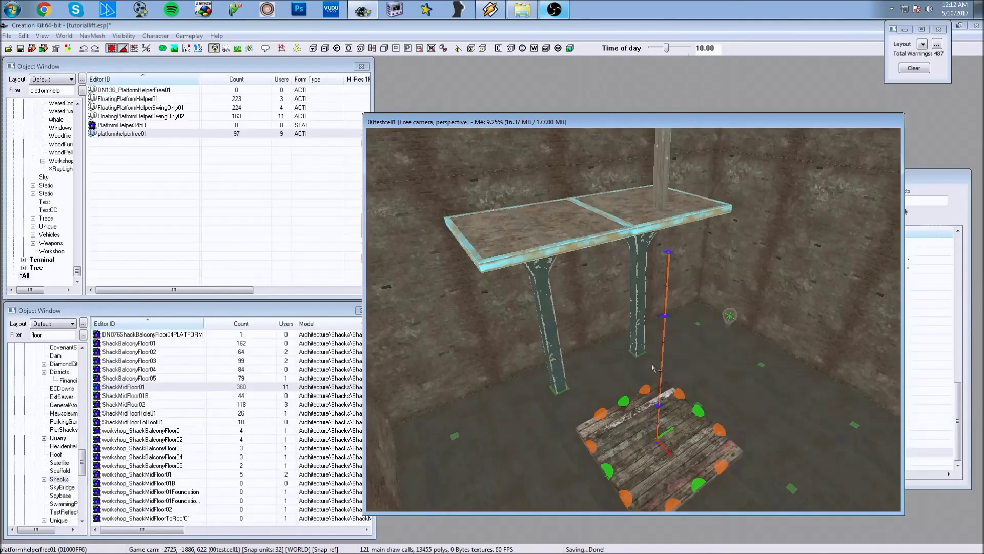
mouse_move(653, 369)
shift+middle_down()
mouse_move(666, 382)
mouse_move(564, 344)
shift+middle_up()
Step: Clear the name filter, turn the button box outward, and lower it down the column
drag(61, 90, 25, 90)
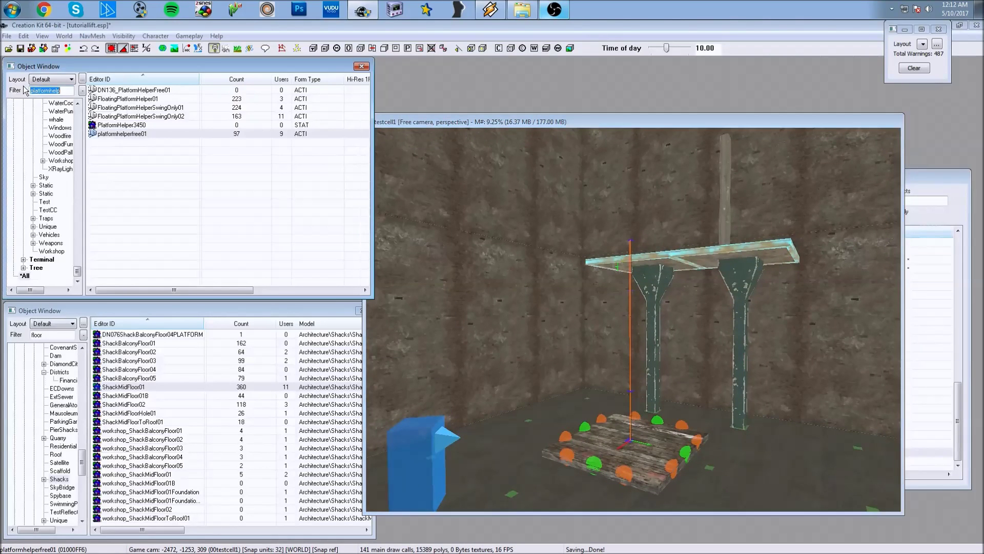
key(BackSpace)
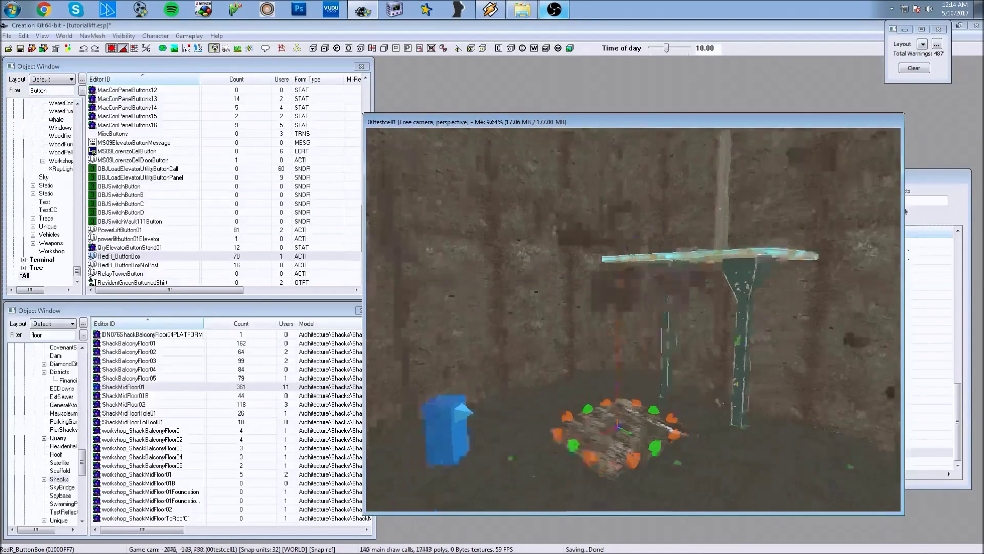
mouse_move(748, 400)
shift+middle_down()
mouse_move(808, 360)
mouse_move(759, 358)
shift+middle_up()
scroll(807, 360, down, 3)
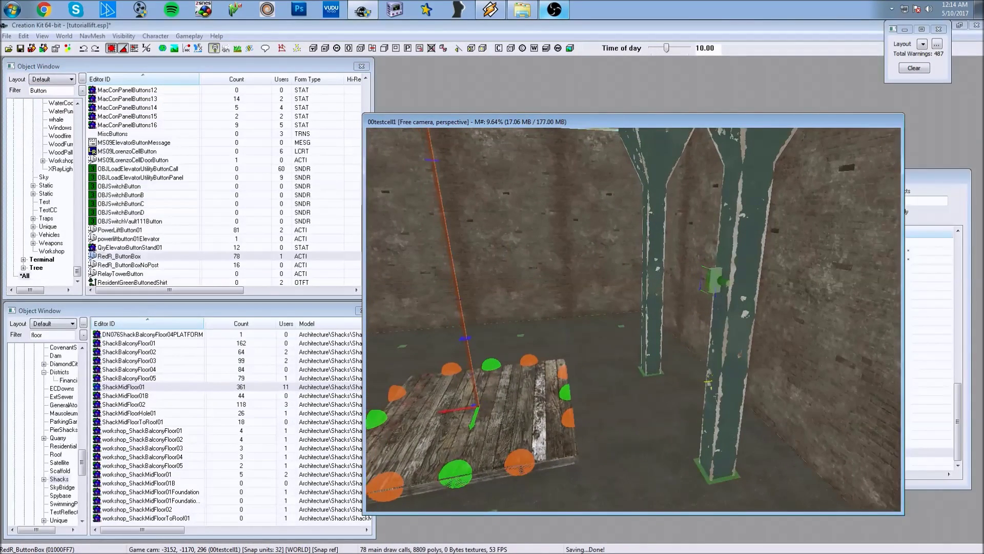
right_drag(709, 383, 713, 393)
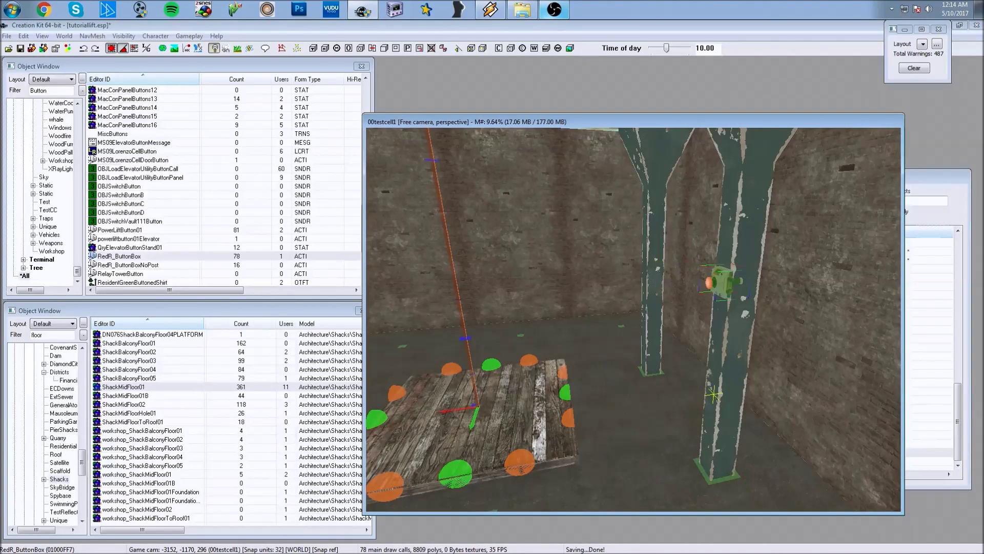
drag(713, 395, 692, 453)
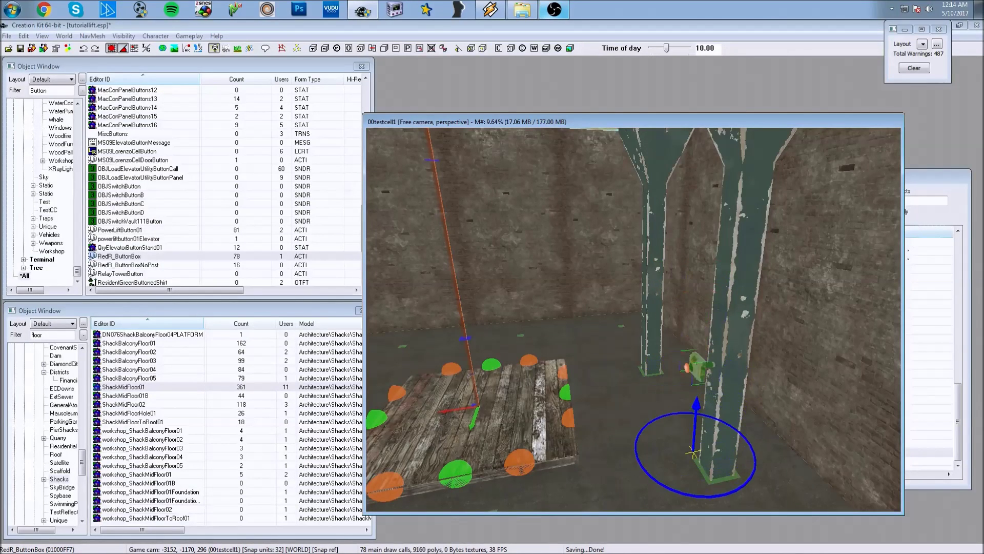
Step: Raise the button box above the second floor and rotate it to face the room
shift+middle_drag(693, 453, 718, 369)
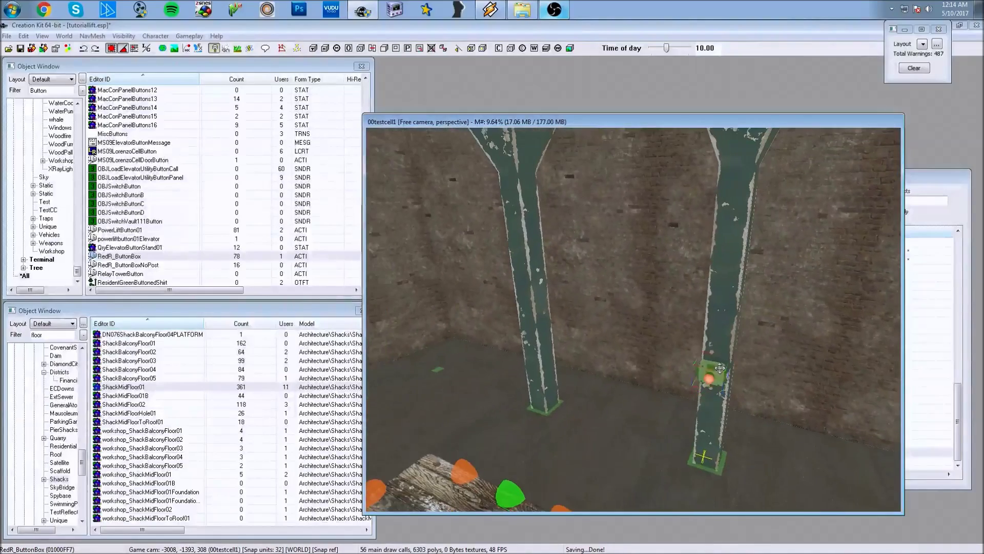
drag(719, 370, 725, 165)
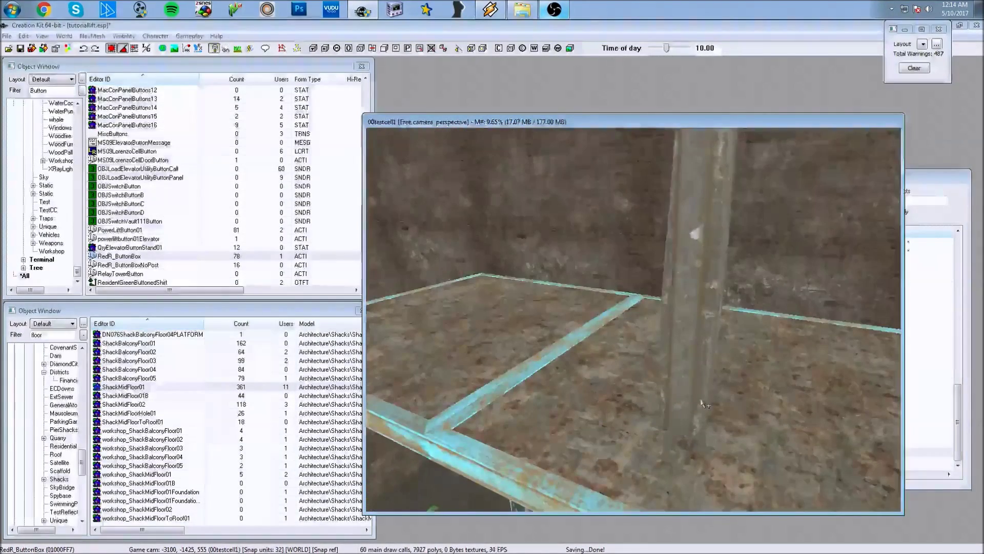
drag(713, 464, 737, 407)
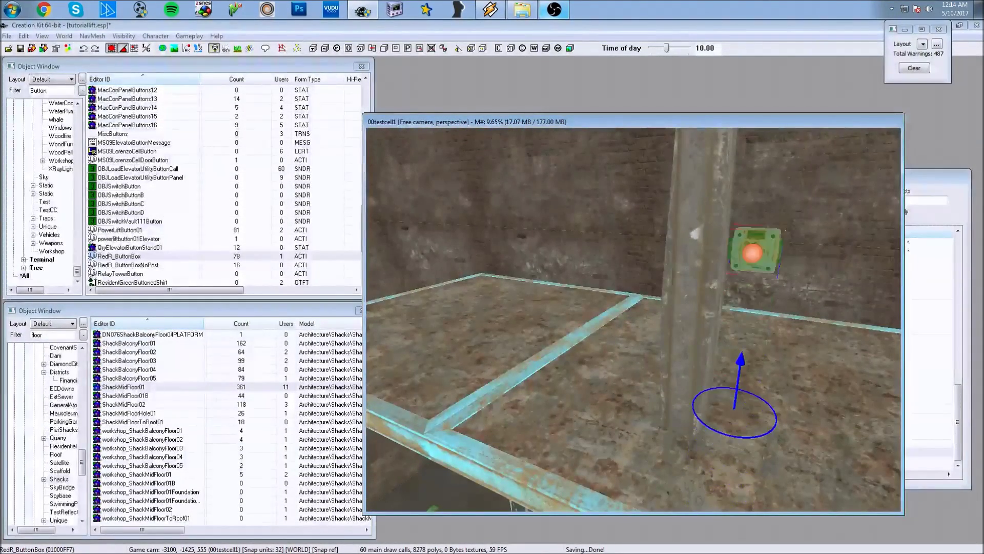
right_drag(753, 250, 769, 250)
right_drag(695, 264, 748, 244)
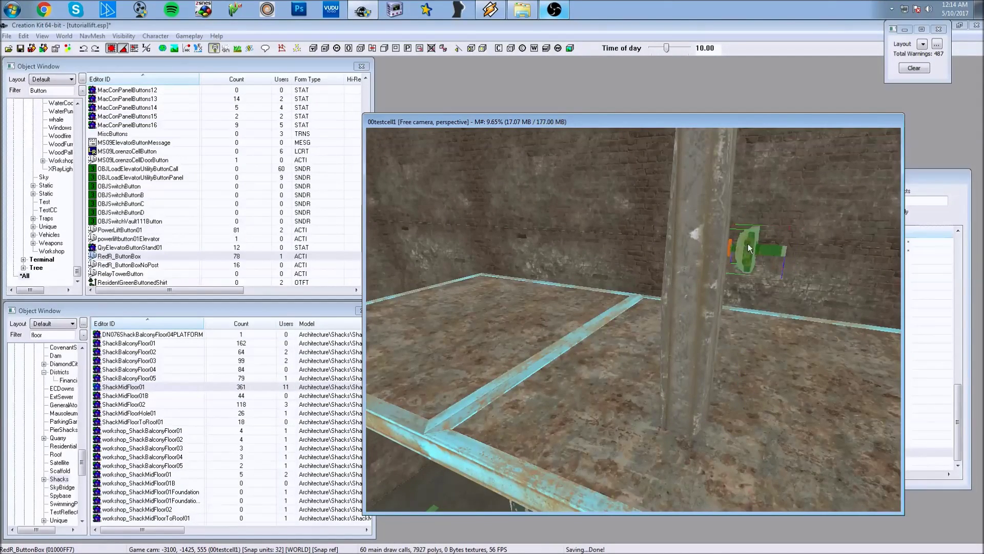
scroll(743, 252, up, 3)
middle_drag(743, 253, 692, 262)
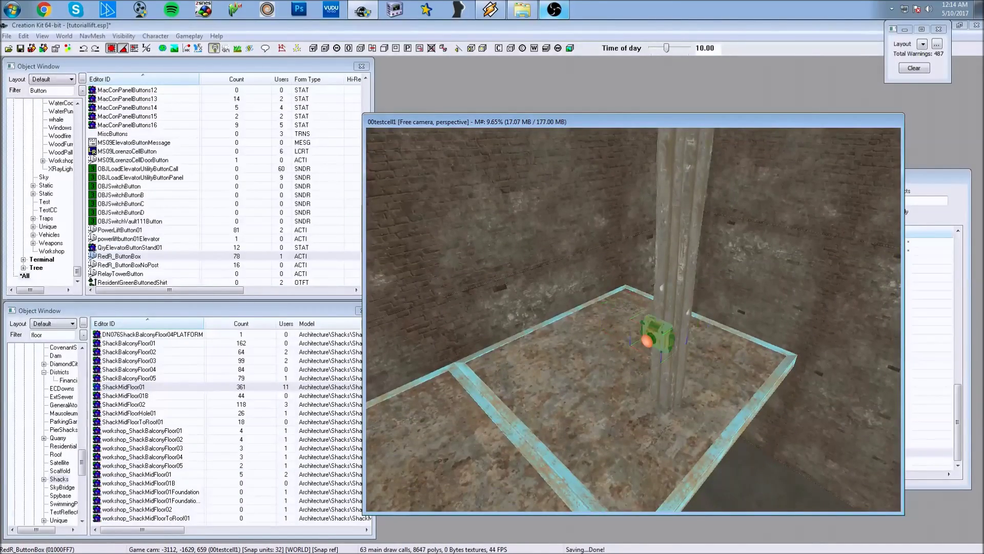
mouse_move(692, 262)
middle_down()
mouse_move(616, 271)
mouse_move(635, 284)
mouse_move(637, 267)
mouse_move(625, 275)
middle_up()
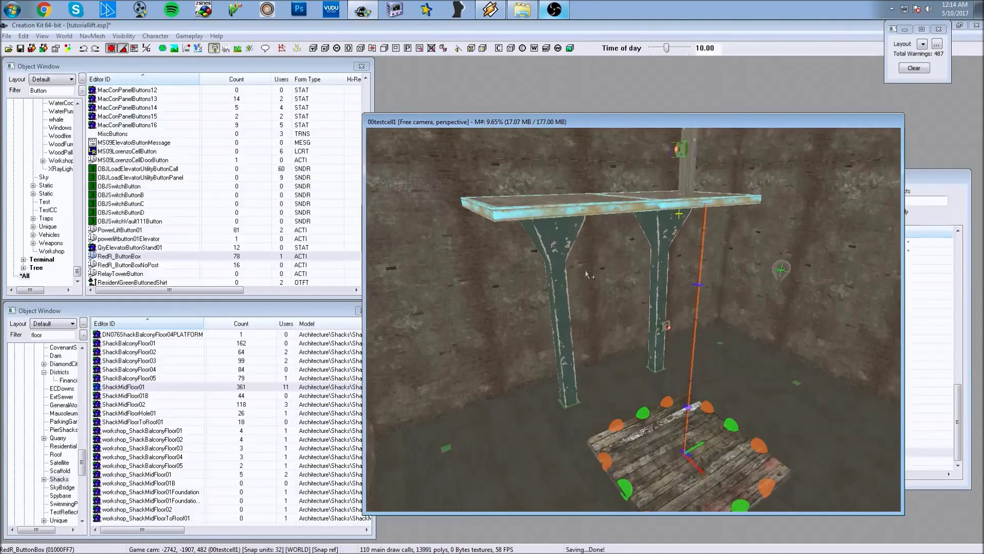
double_click(55, 94)
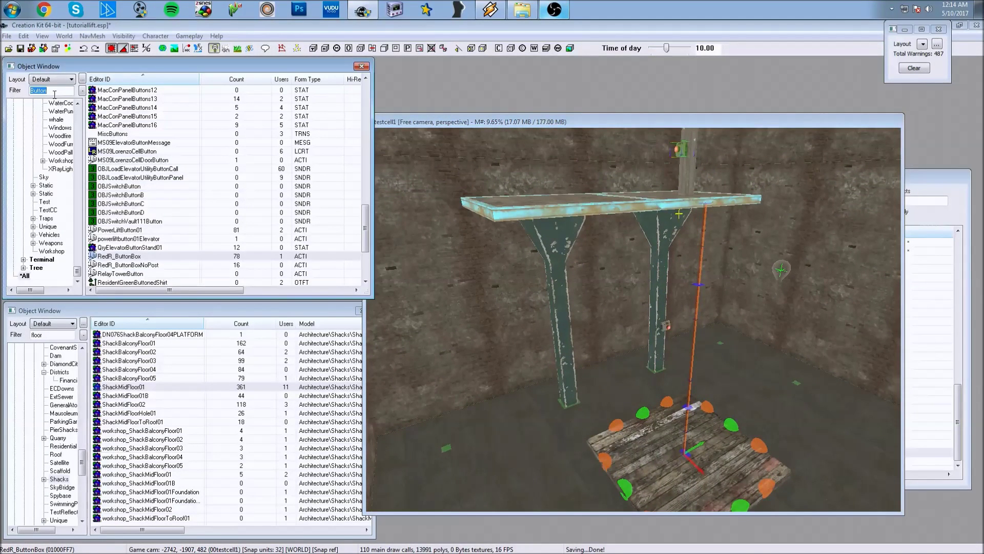
text(elevato)
text(r)
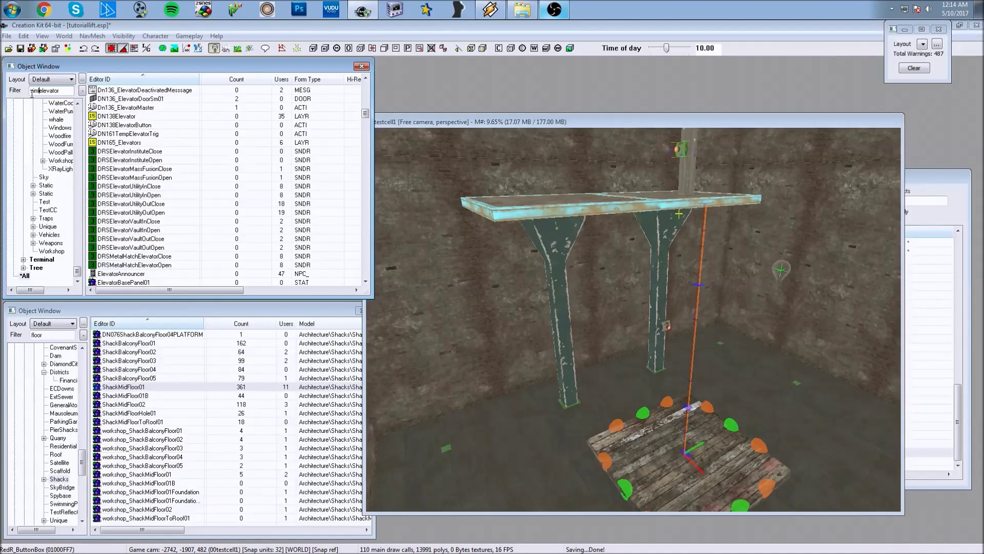
Step: Drop a SimpleElevatorMaster, filtered by 'simpleelevator', beside the left column
key(BackSpace)
key(BackSpace)
key(BackSpace)
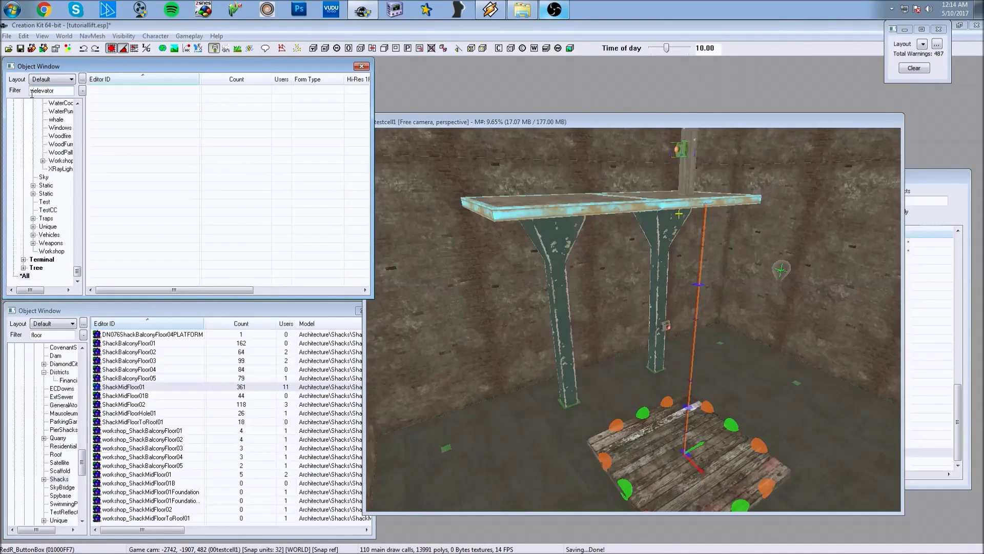
text(simple)
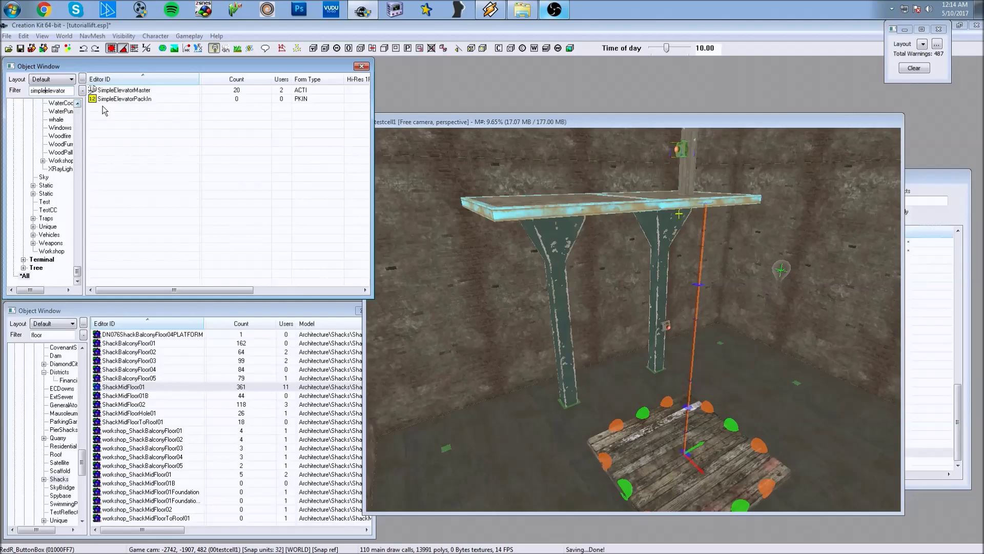
drag(111, 92, 487, 469)
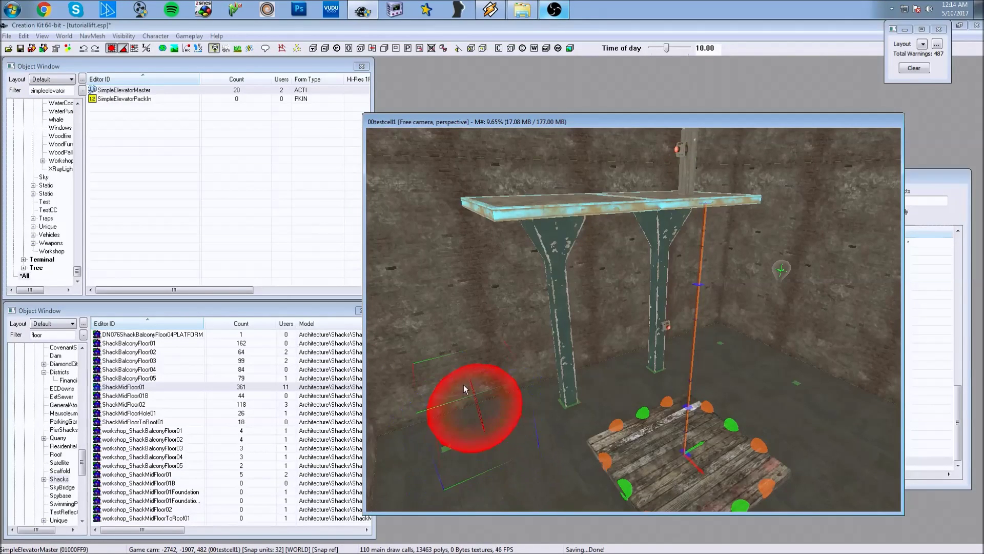
drag(486, 469, 463, 385)
middle_drag(464, 385, 460, 406)
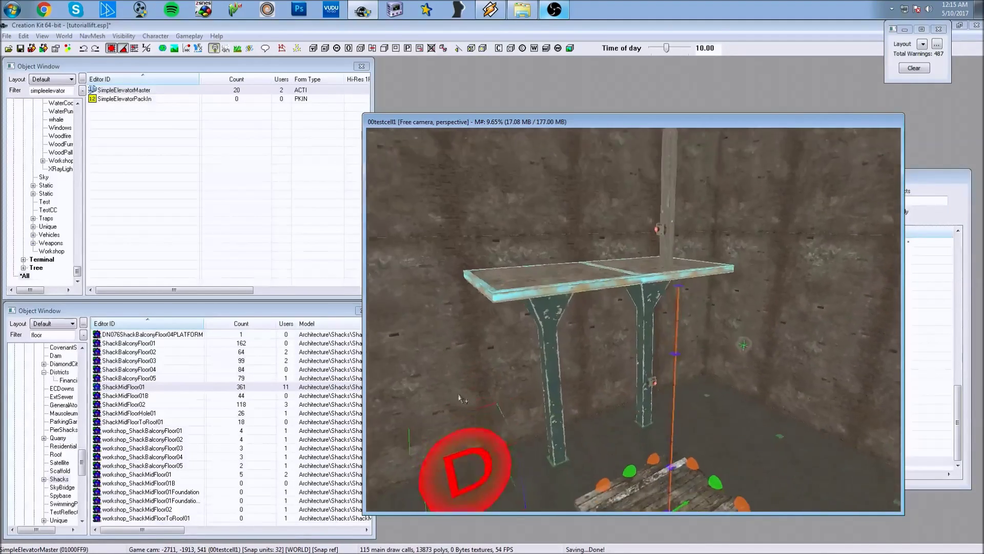
mouse_move(460, 407)
middle_down()
mouse_move(454, 394)
mouse_move(468, 387)
middle_up()
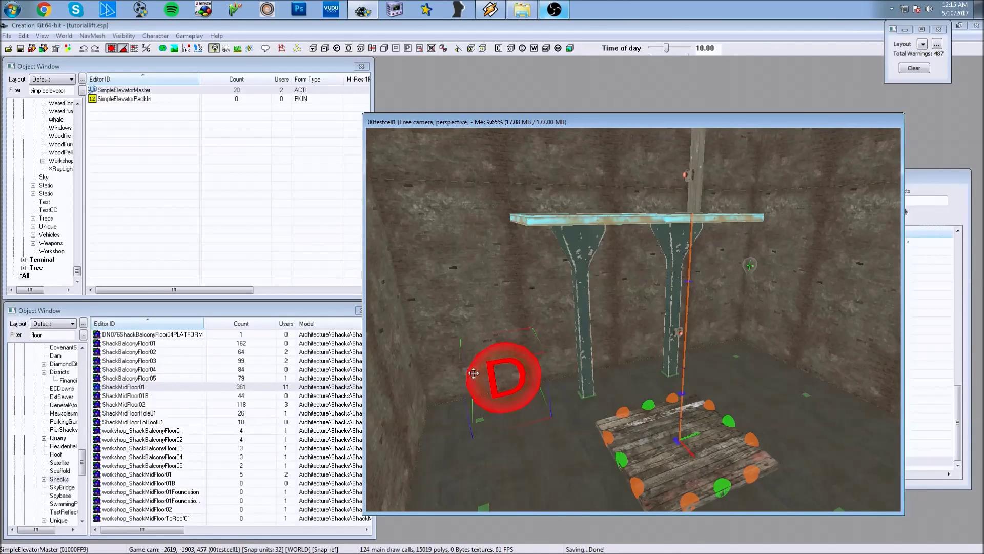
Step: Review SimpleElevatorMasterScript's properties, including LinkCustom03 and TimeTakenToMove, on the elevator master
double_click(499, 383)
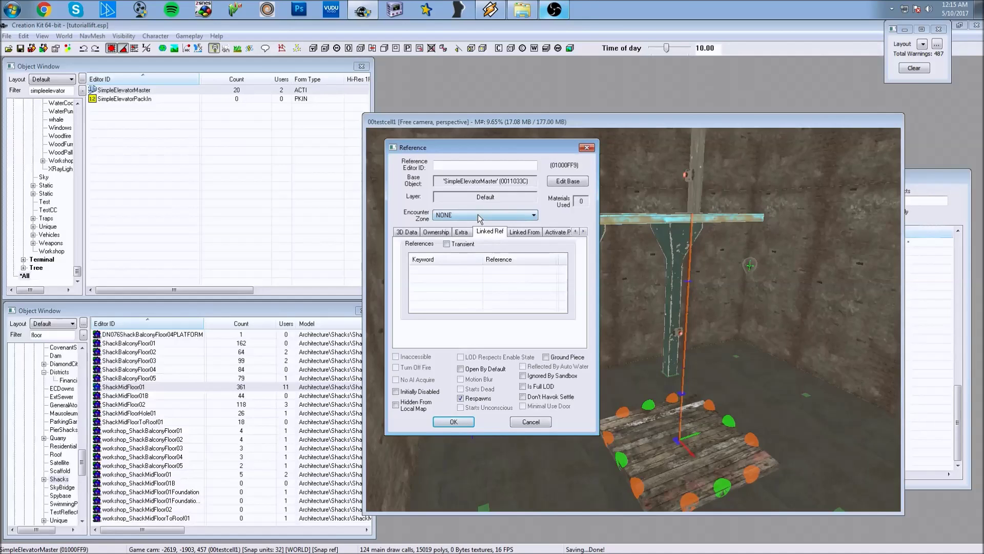
click(584, 233)
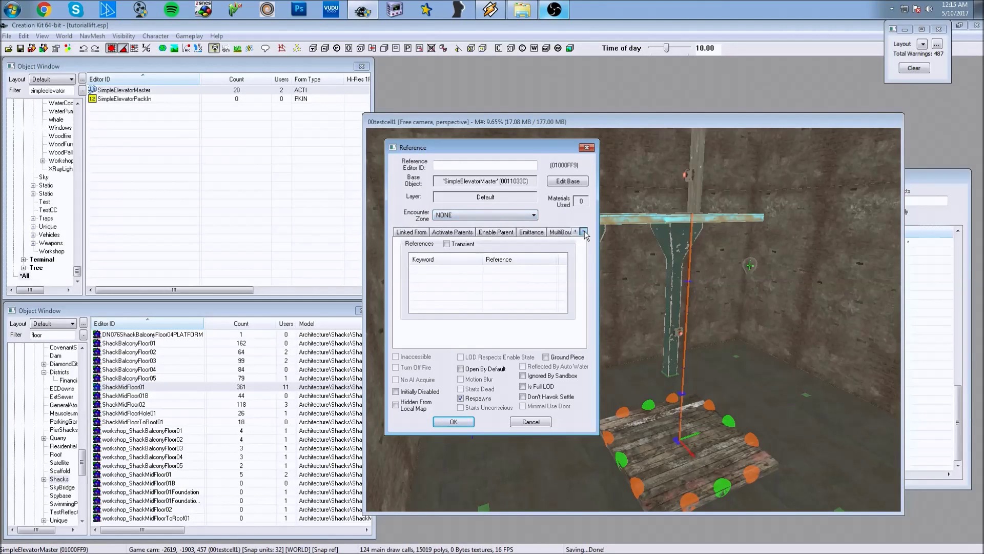
click(585, 234)
click(584, 234)
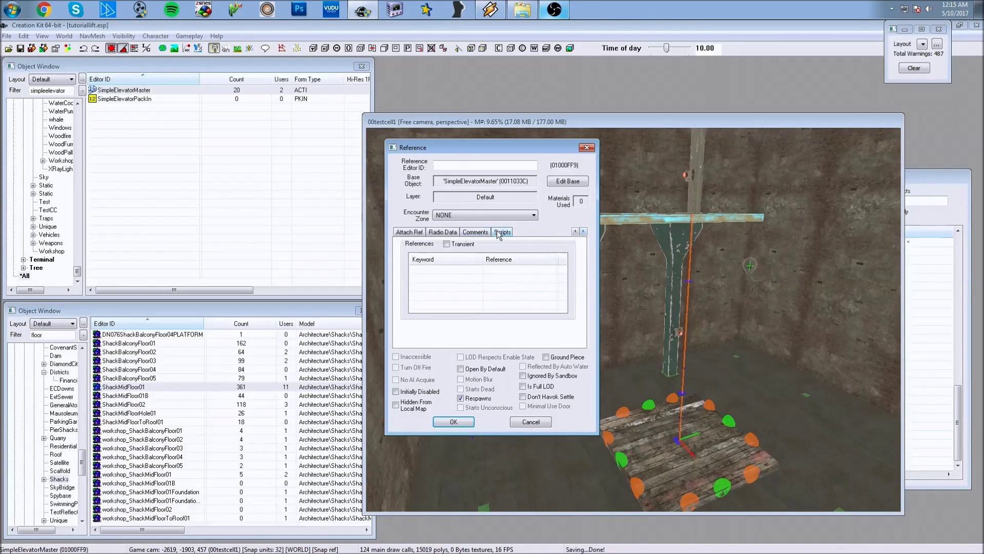
click(497, 236)
click(447, 261)
click(557, 280)
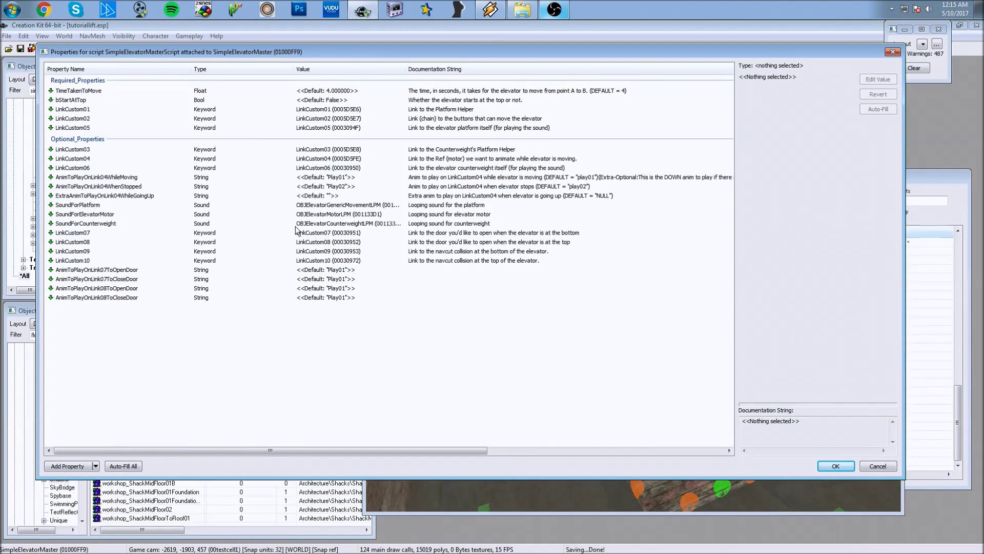
click(178, 149)
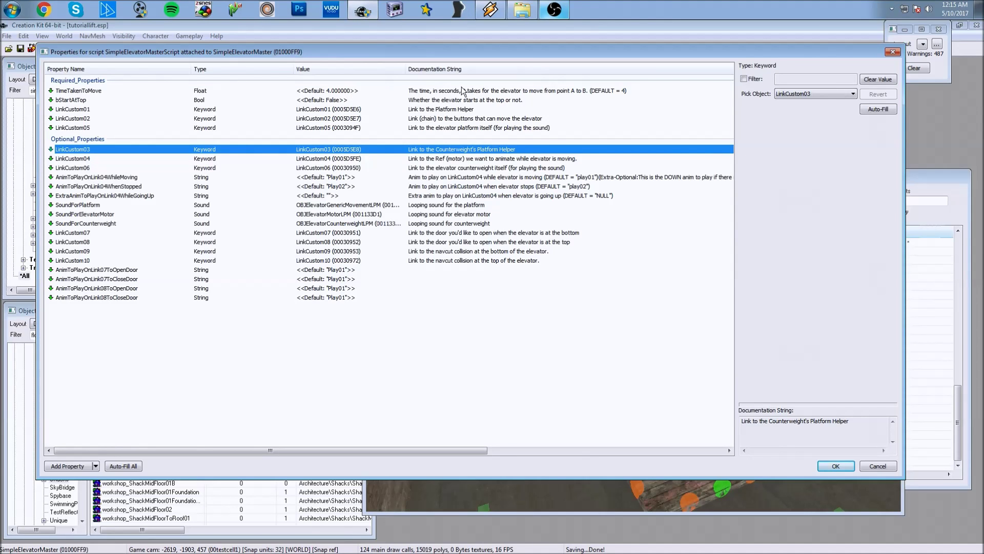
click(331, 93)
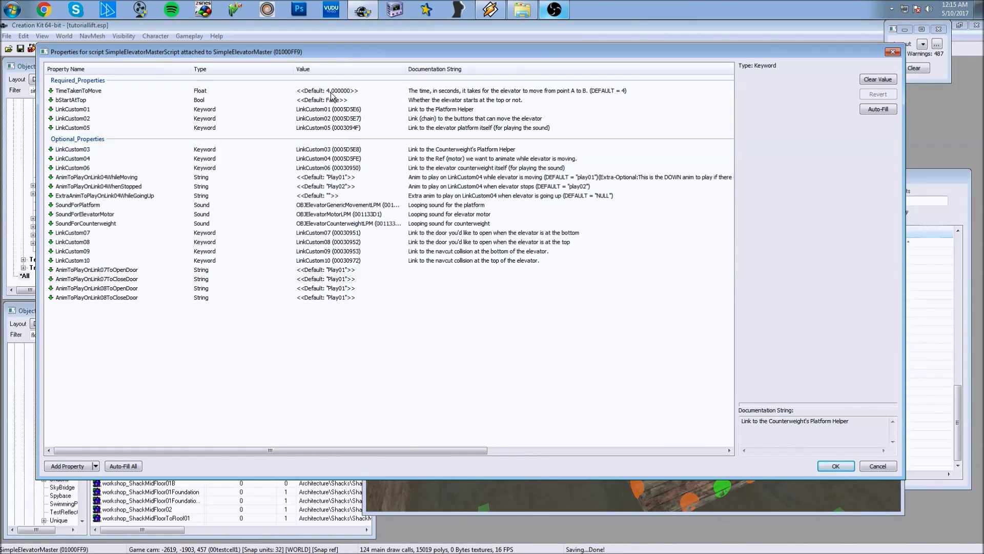
Step: Close the script properties and the elevator master's reference dialog
click(831, 464)
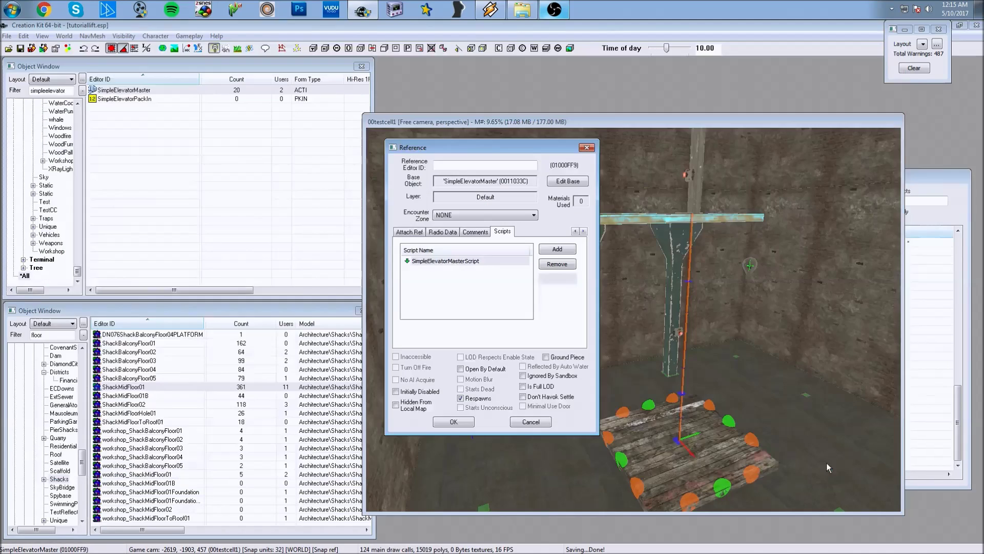
click(452, 423)
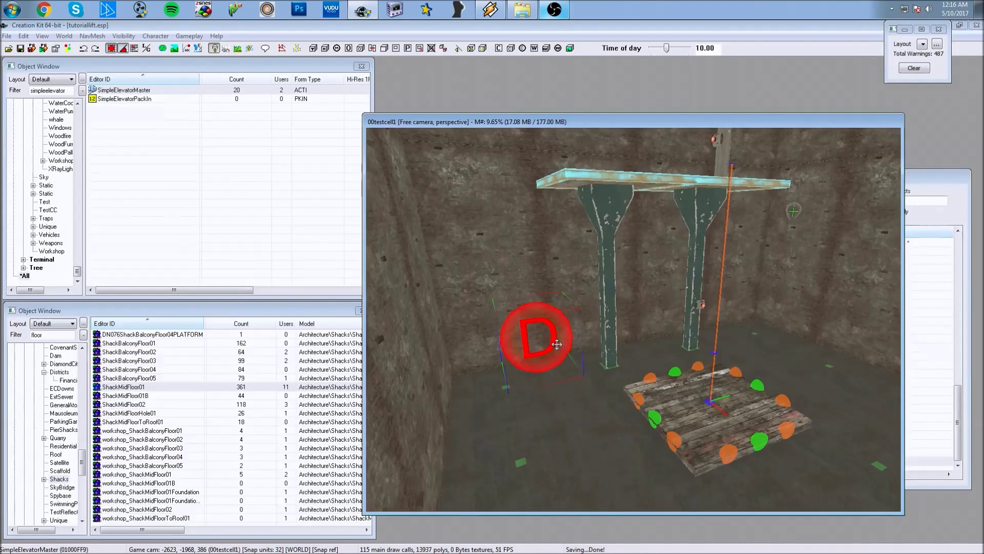
shift+middle_drag(557, 348, 600, 366)
double_click(550, 351)
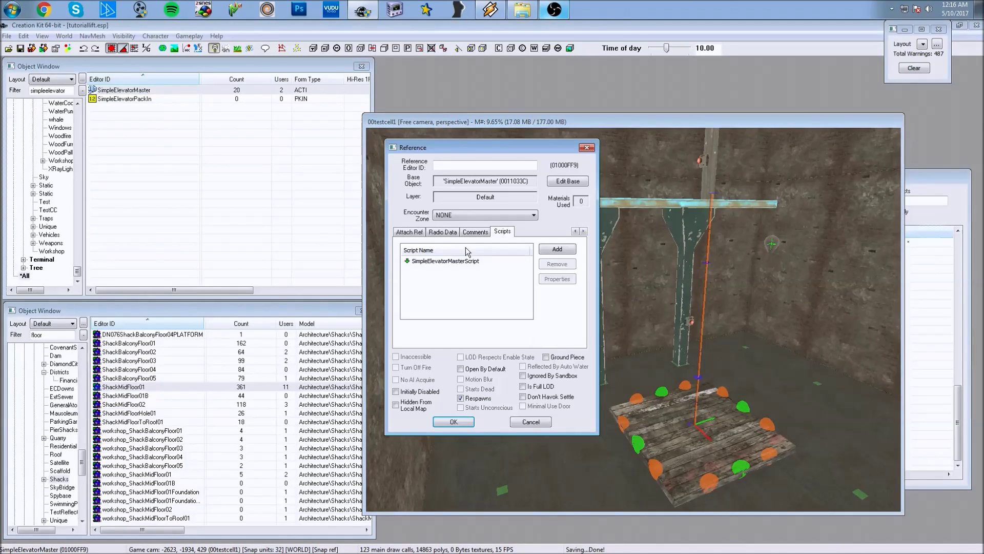
click(575, 232)
Step: Open the ShackMidFloor01 reference dialog and browse its tabs toward Attach Ref
click(587, 148)
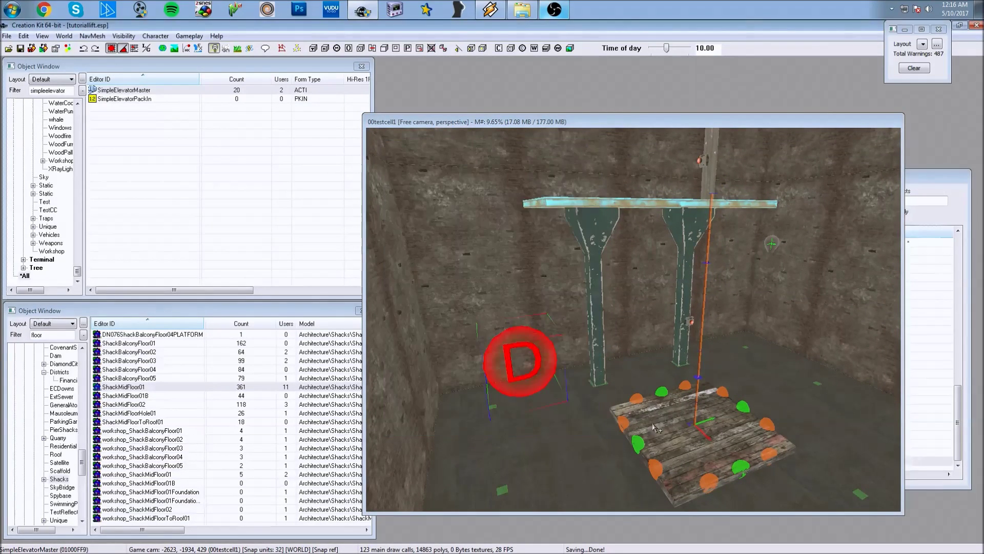
click(671, 454)
double_click(672, 453)
click(574, 231)
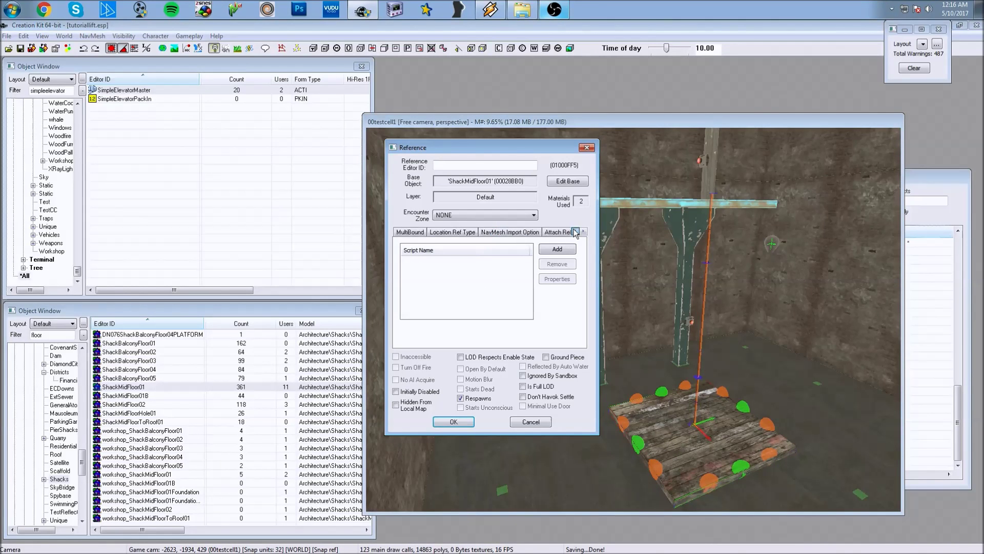
click(574, 231)
click(575, 232)
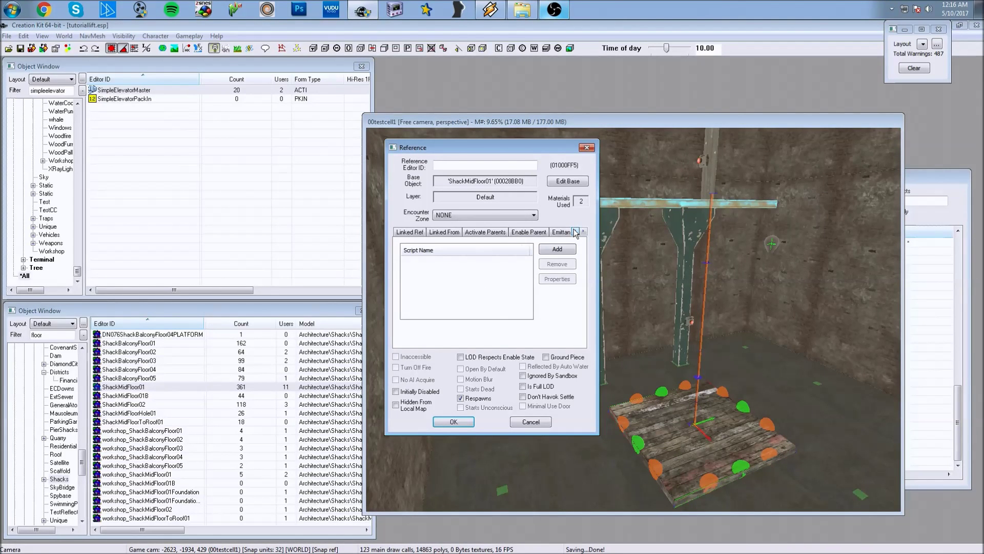
click(574, 231)
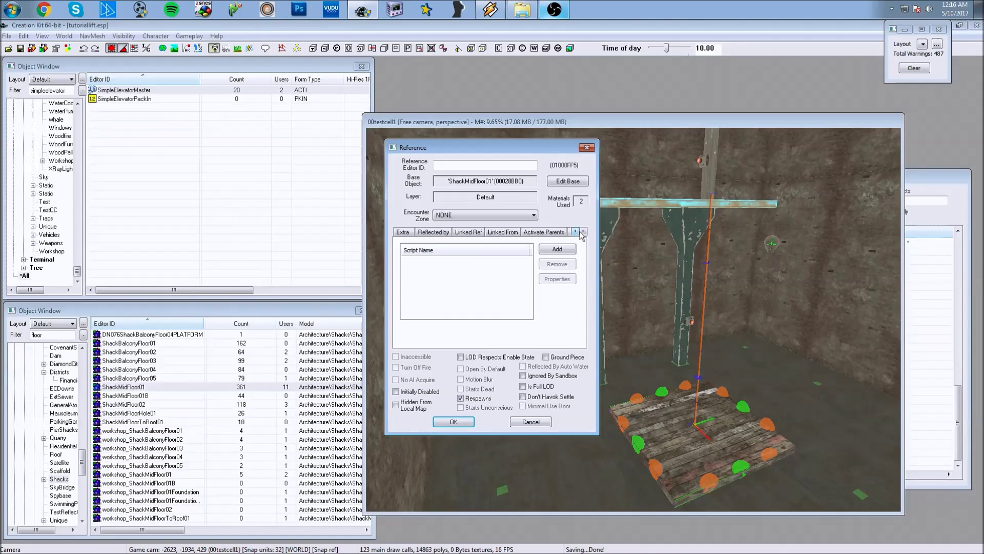
click(584, 233)
click(583, 232)
click(583, 232)
click(584, 233)
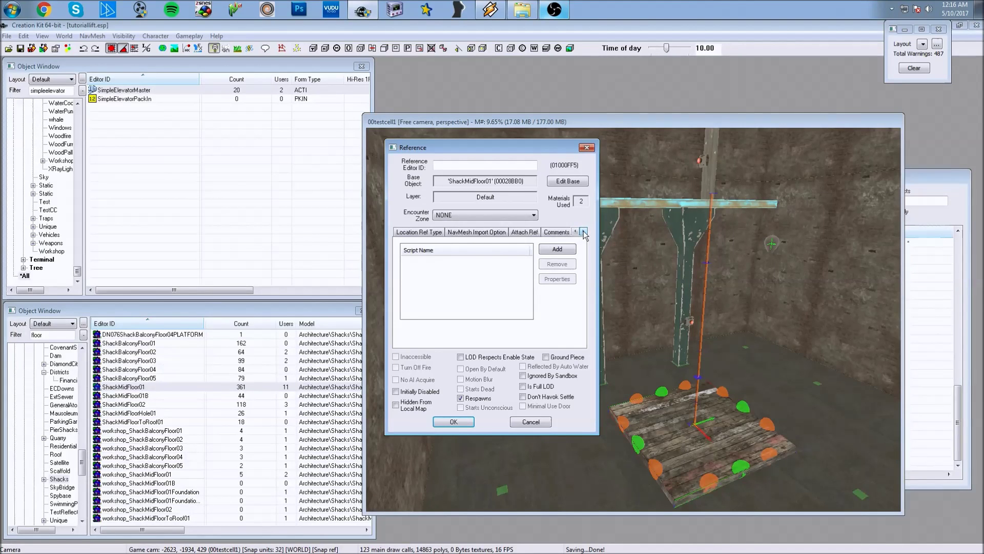
click(584, 233)
Step: Attach the floor to platformhelperfree01, picked in the render window, and confirm
click(475, 231)
click(464, 255)
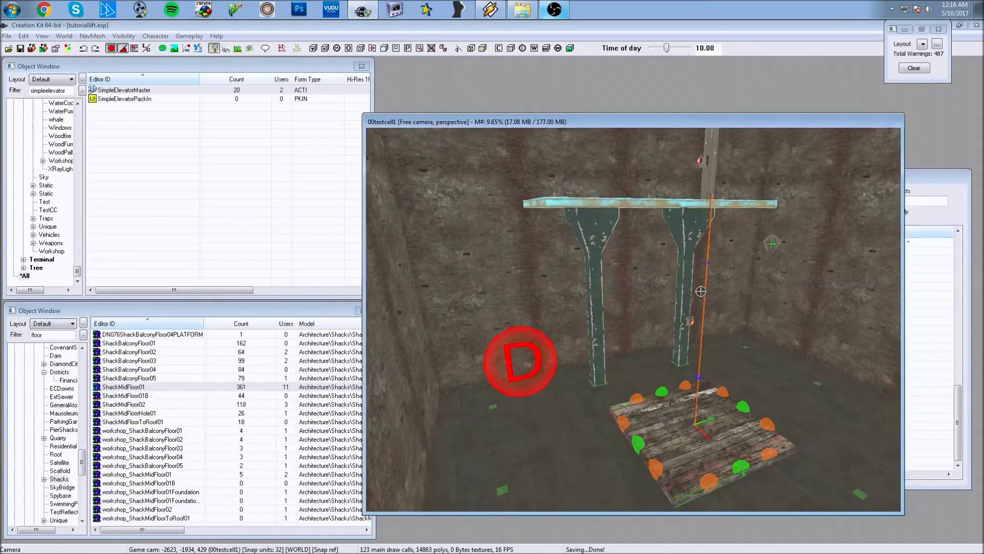
click(703, 293)
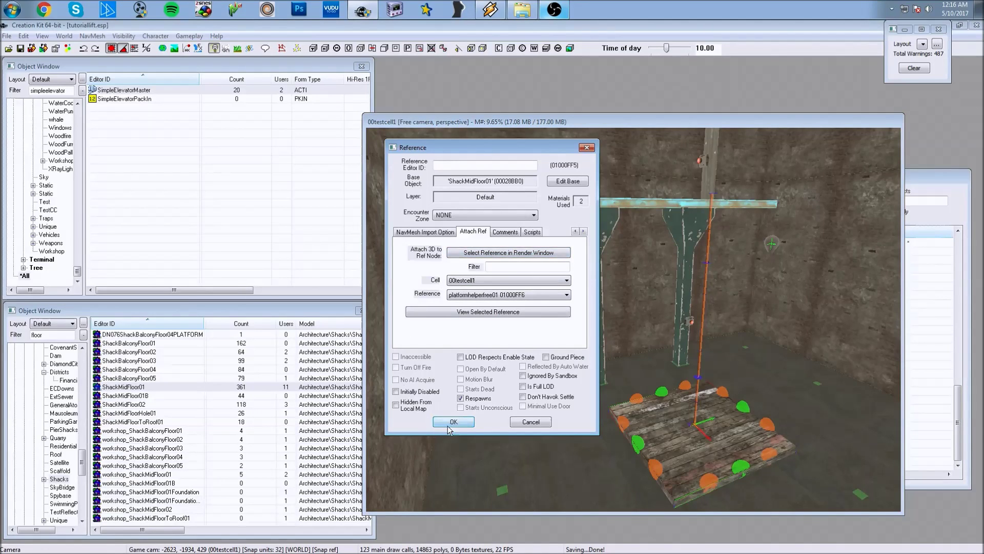
click(452, 422)
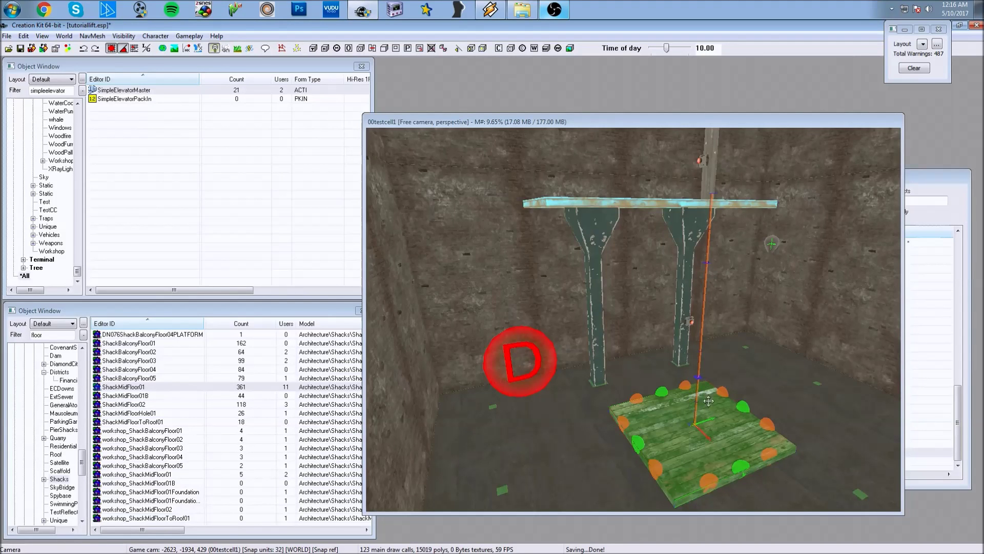
Step: Add an elevator linked reference to platformhelperfree01 with keyword LinkCustom01
double_click(504, 356)
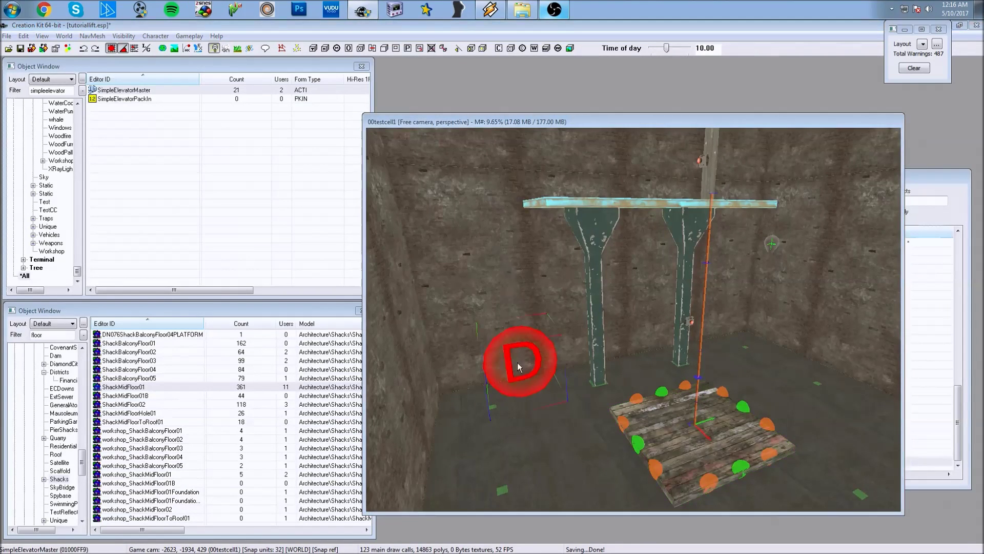
click(575, 232)
click(576, 231)
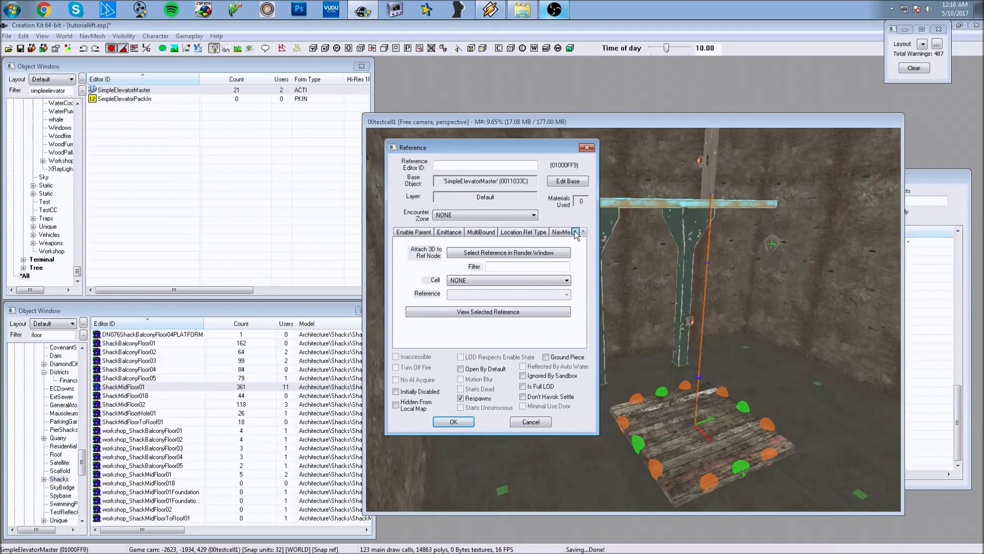
click(575, 232)
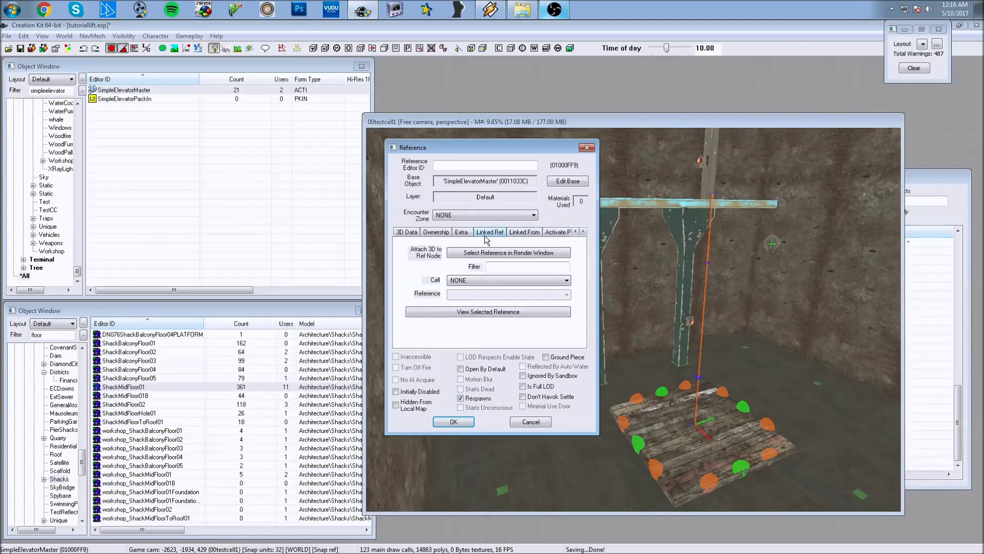
click(490, 232)
right_click(482, 286)
click(522, 293)
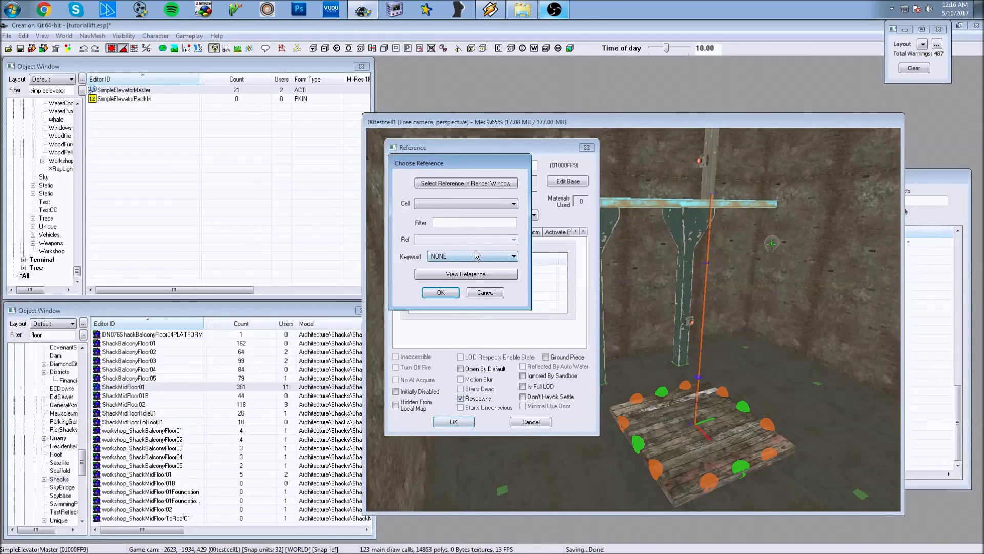
click(465, 190)
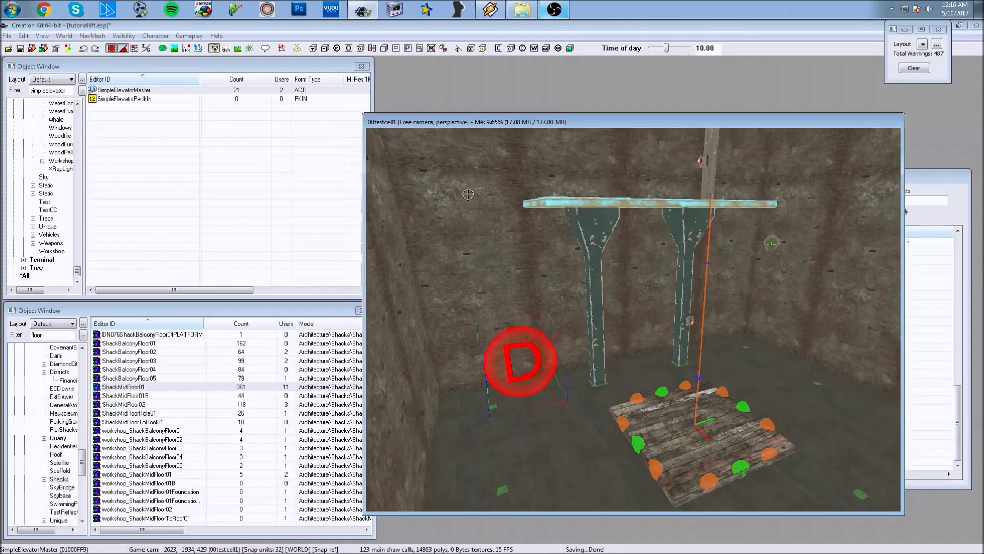
click(702, 308)
click(484, 257)
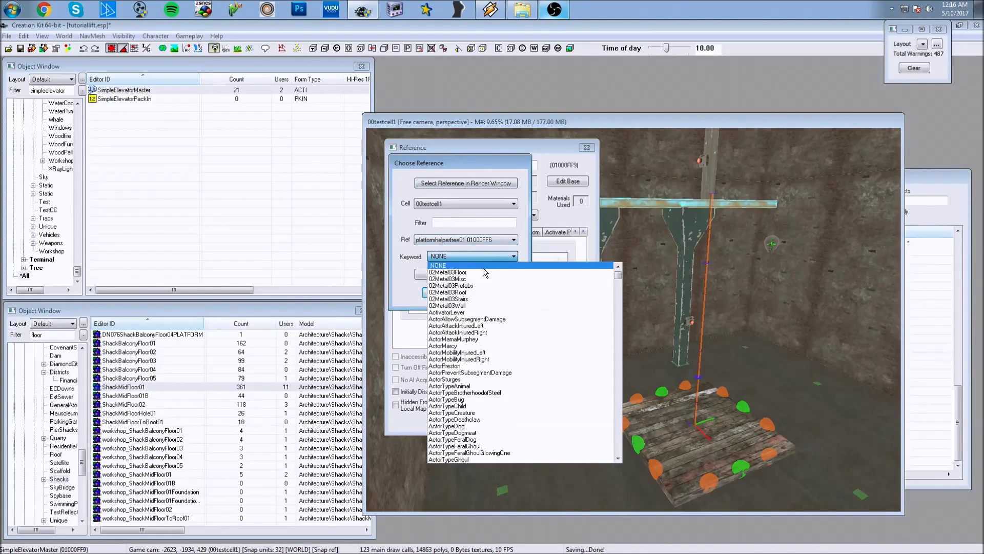
text(linkc)
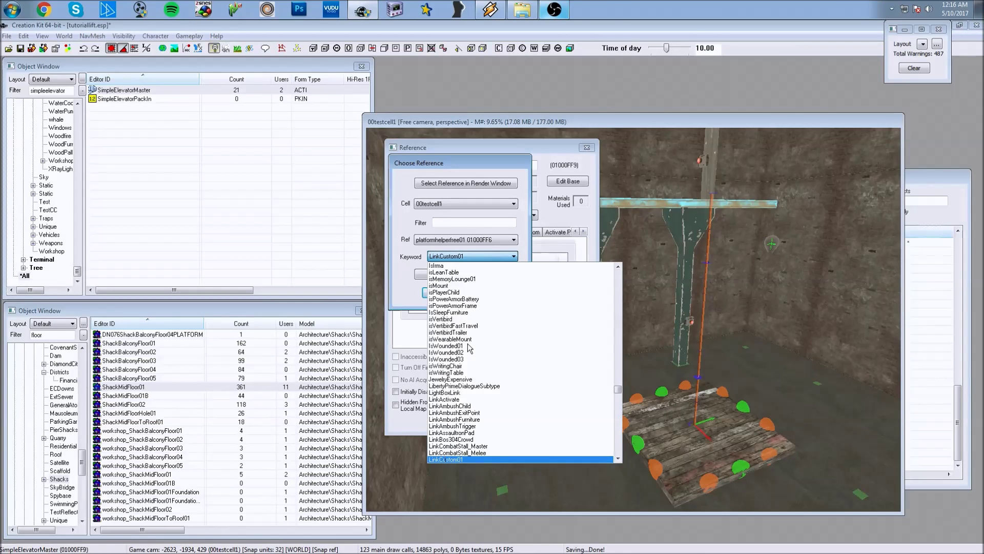
click(456, 460)
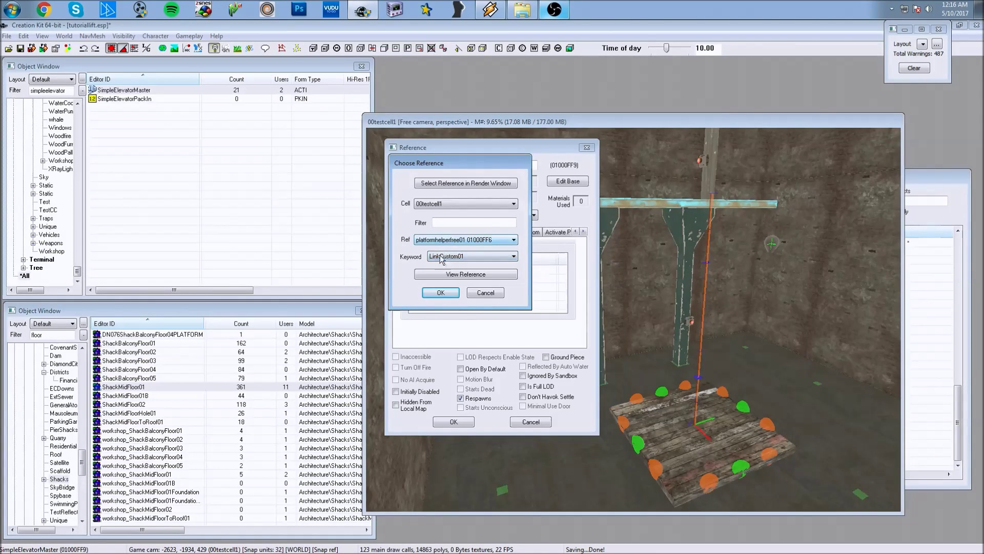
click(440, 293)
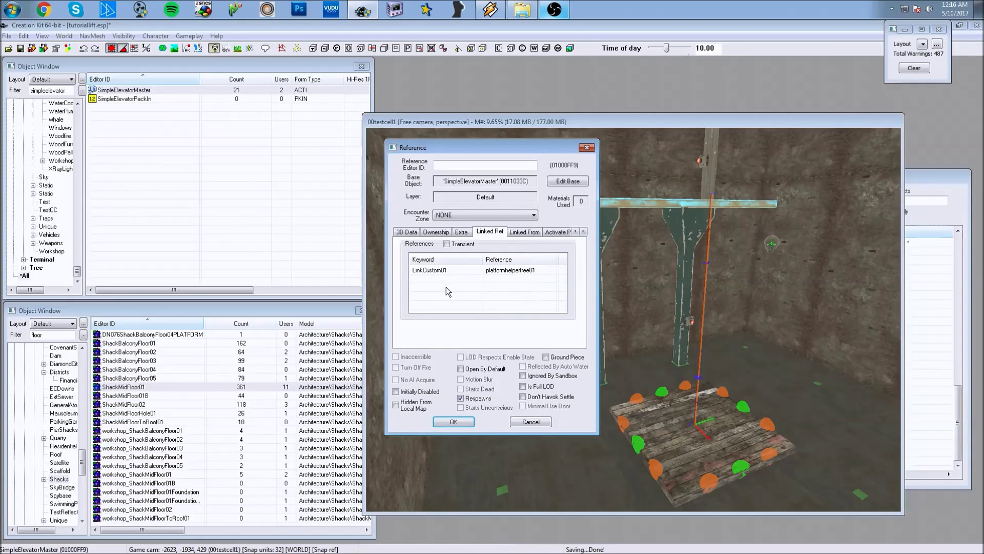
Step: Add a second link to the RedR_ButtonBox with keyword LinkCustom02 and close
right_click(446, 290)
click(467, 291)
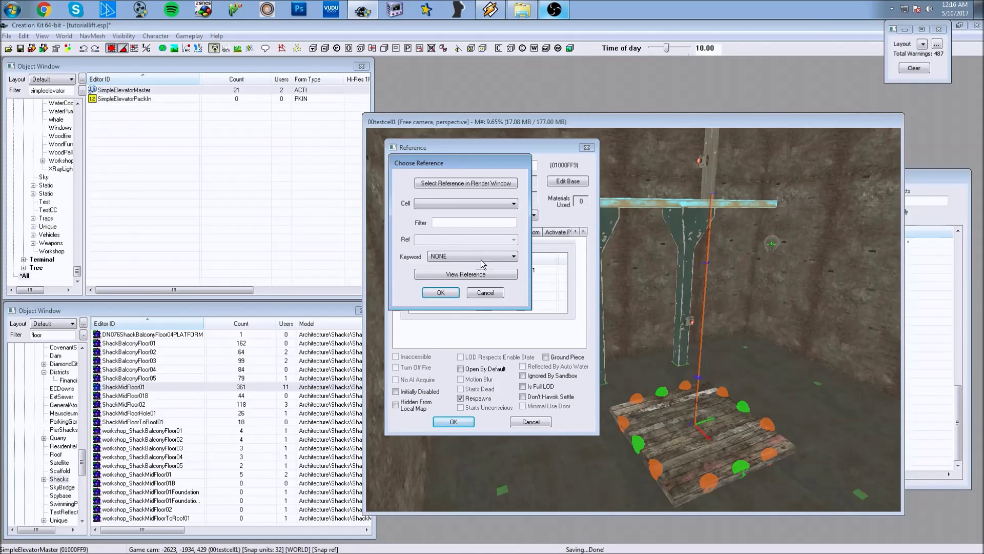
click(446, 274)
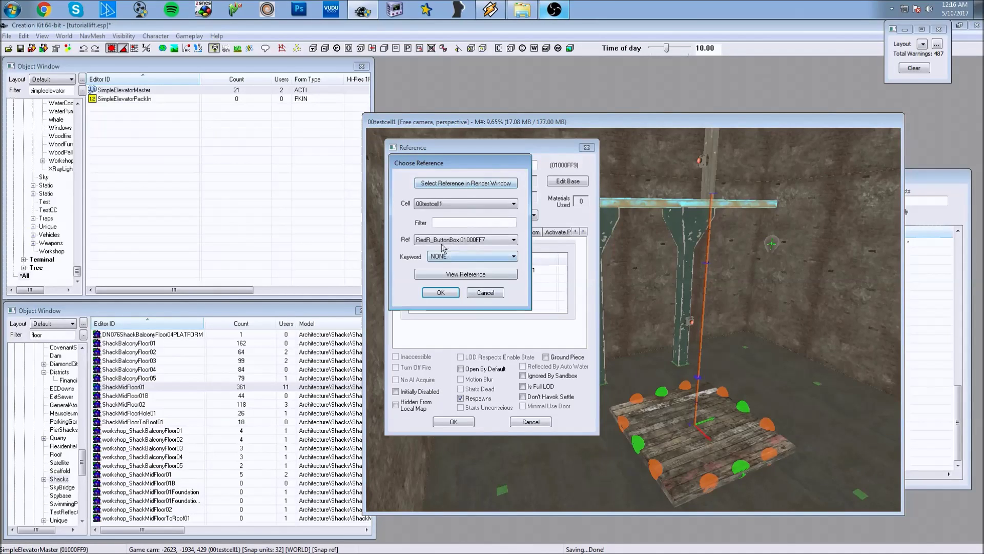
click(471, 256)
text(linkcu)
key(Down)
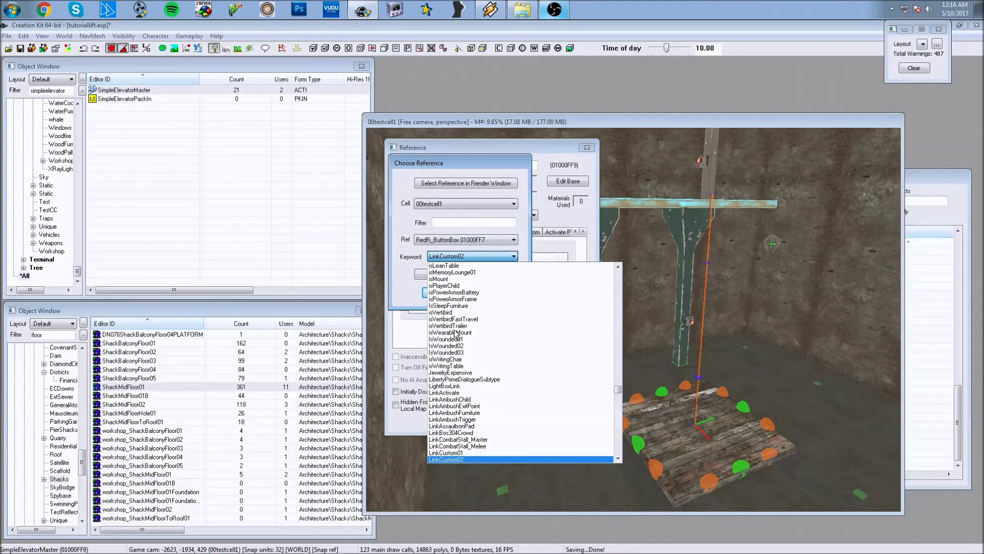
key(Return)
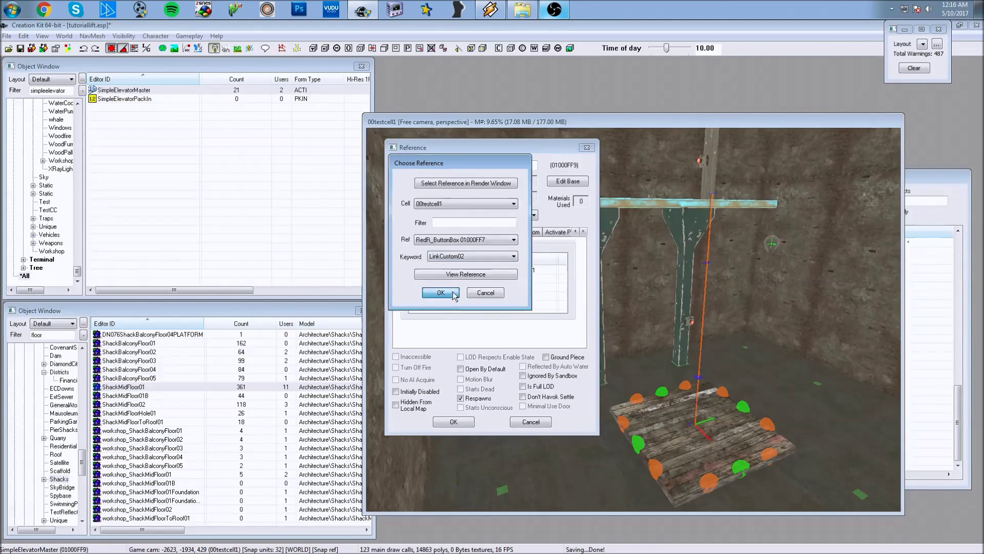
click(453, 293)
click(454, 421)
scroll(573, 381, up, 3)
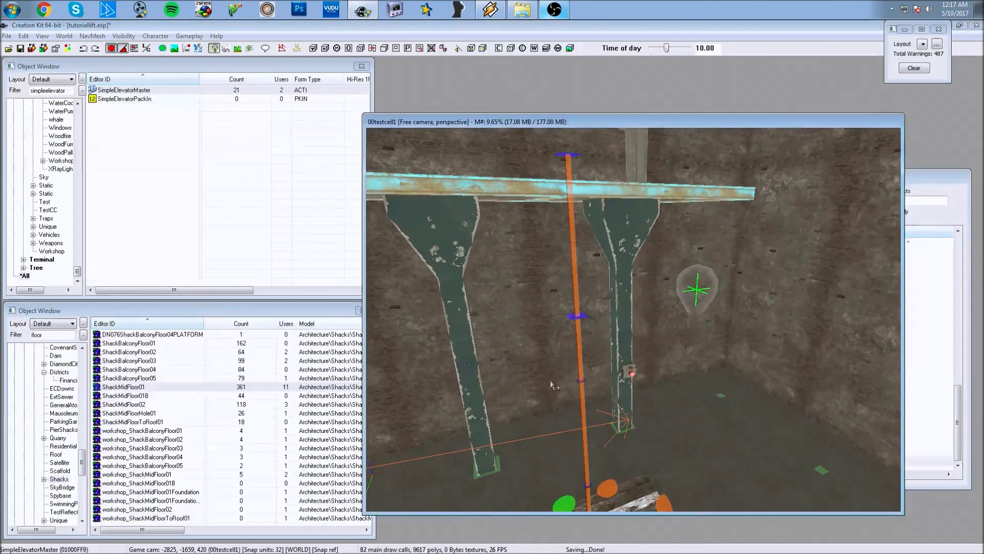
Step: Link the upper red button box to button box 01000FF8 using keyword LinkCustom02
middle_drag(645, 314, 648, 284)
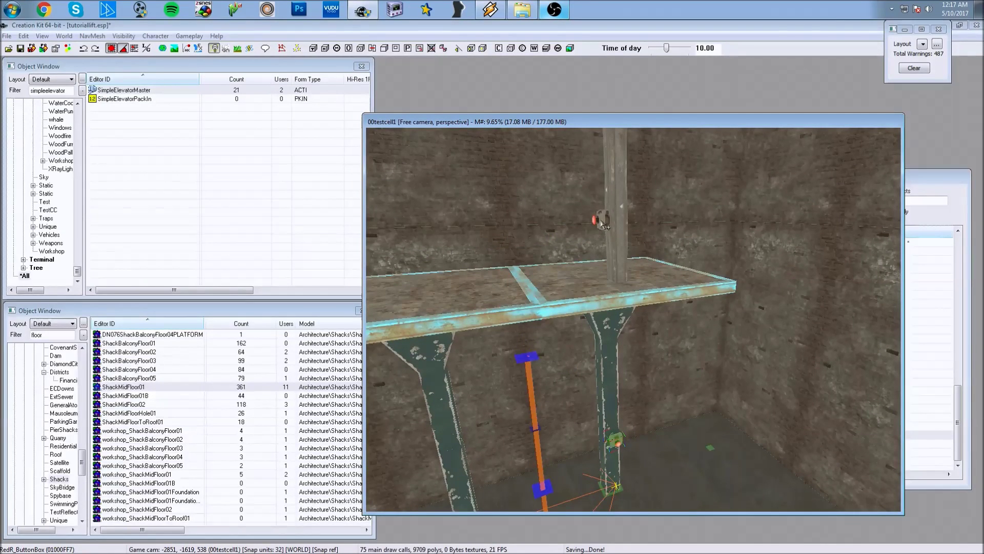
middle_drag(540, 404, 635, 396)
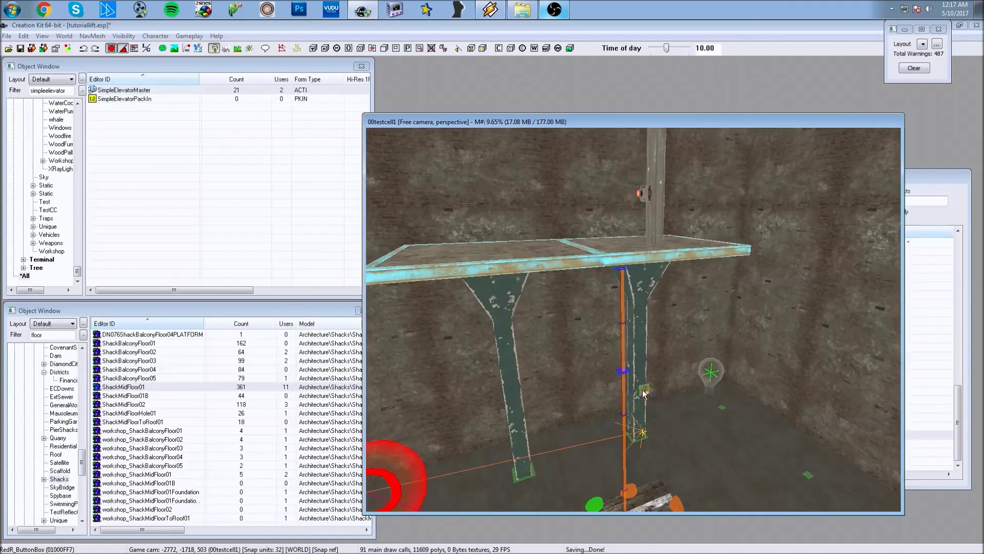
double_click(645, 394)
click(527, 231)
right_click(484, 277)
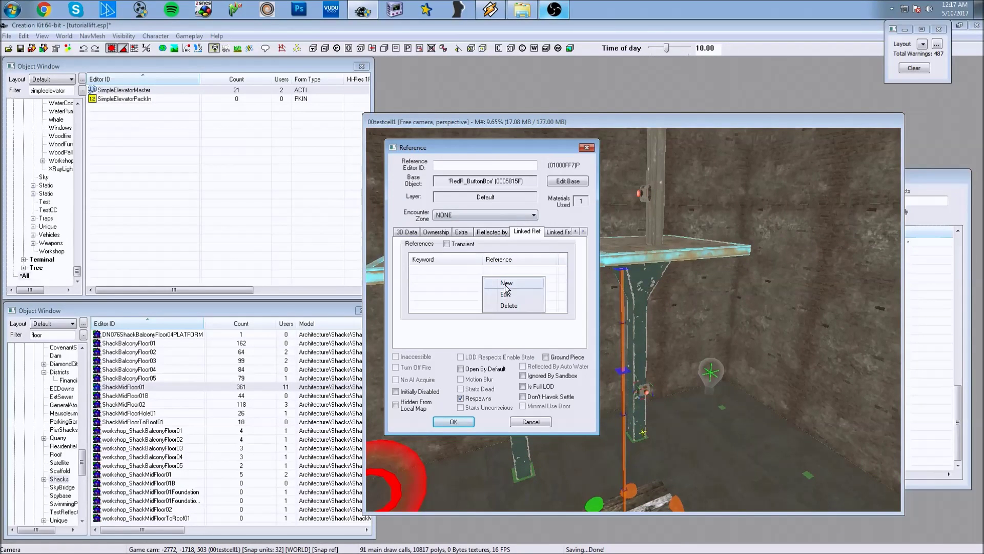
click(506, 284)
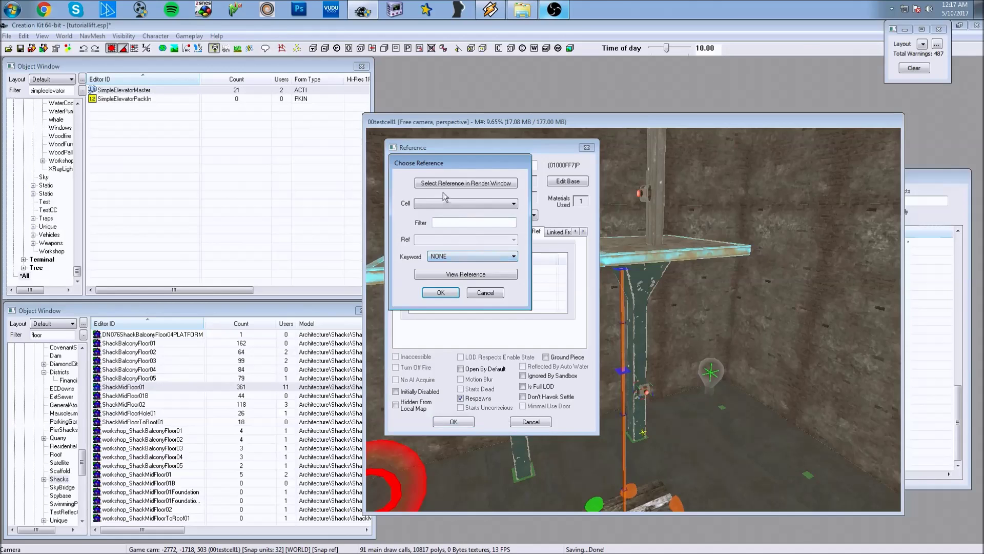
click(446, 191)
click(643, 194)
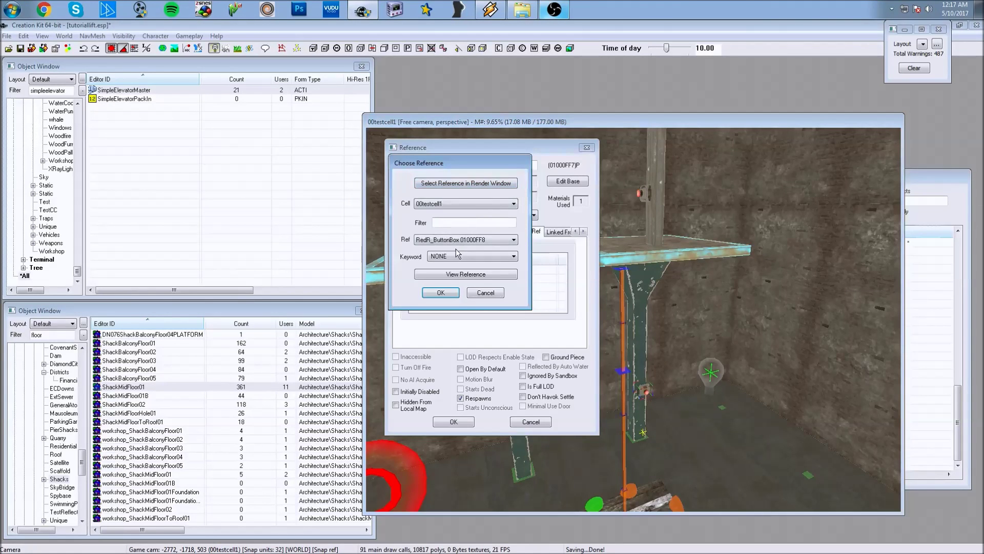
click(457, 254)
text(linkcu)
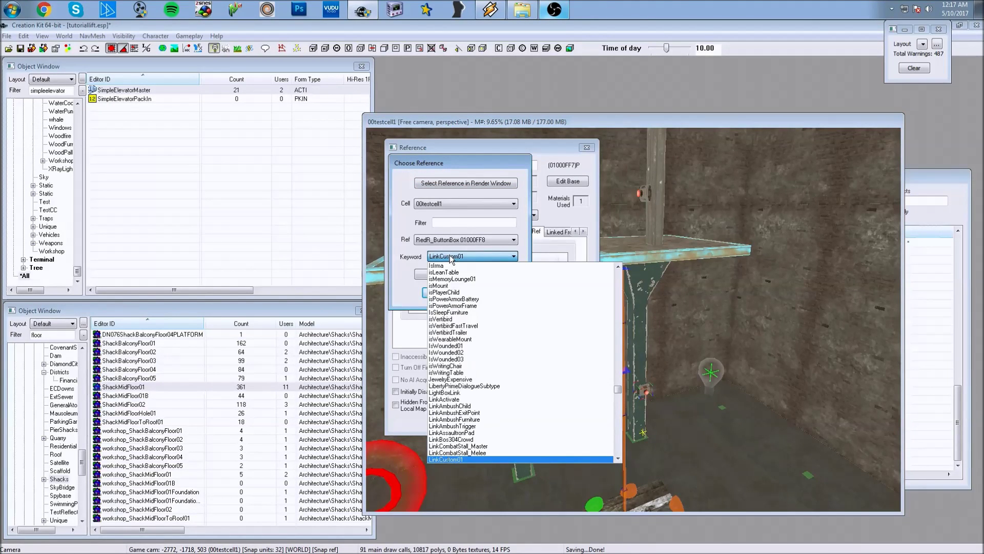
text(stom02)
key(Return)
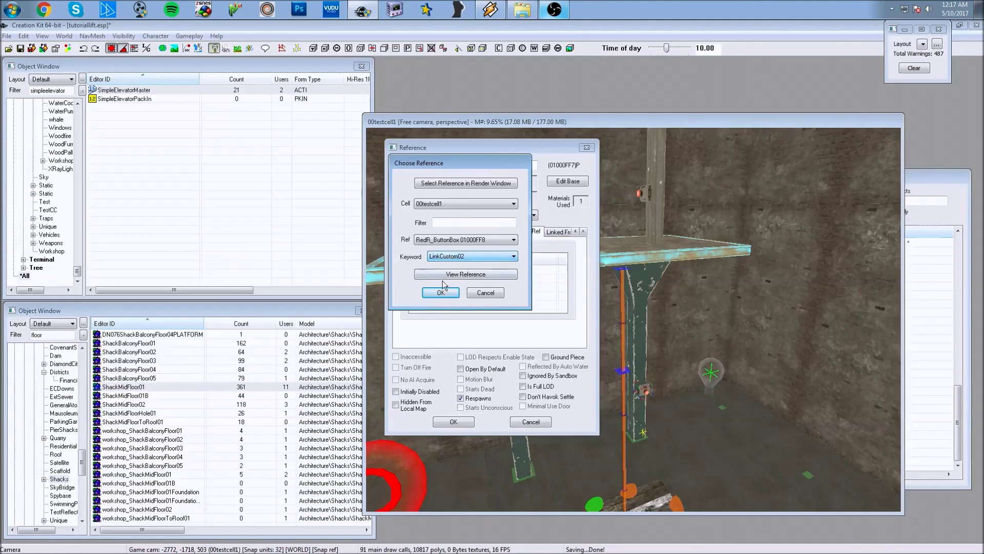
click(441, 294)
Step: Add a ShackMidFloor01 linked reference to the elevator master
click(454, 421)
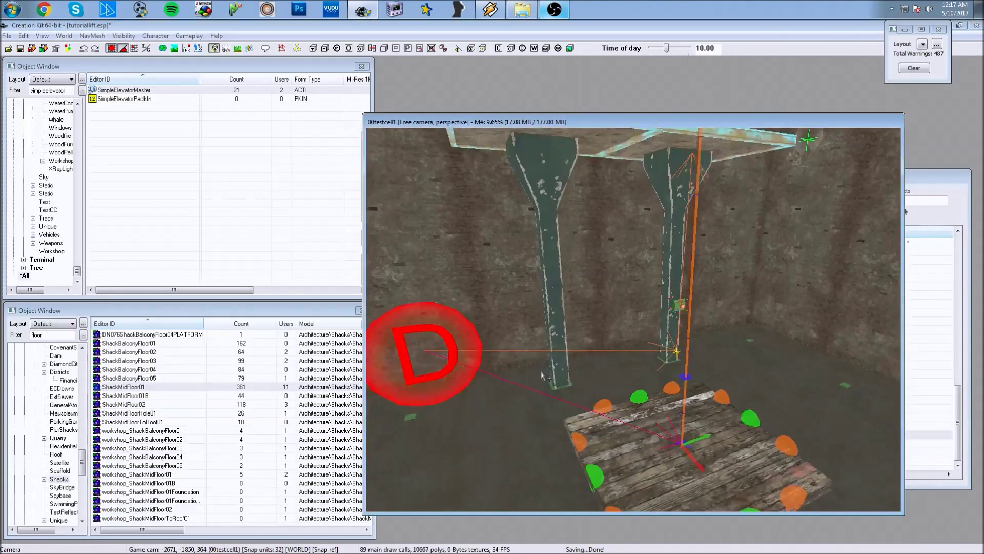
scroll(588, 353, down, 3)
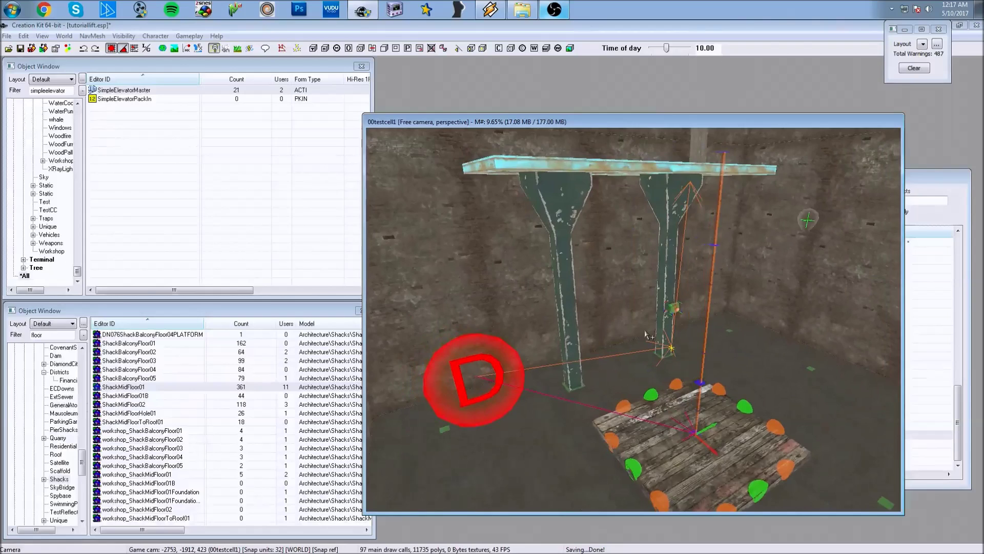
scroll(641, 337, up, 2)
scroll(641, 336, up, 2)
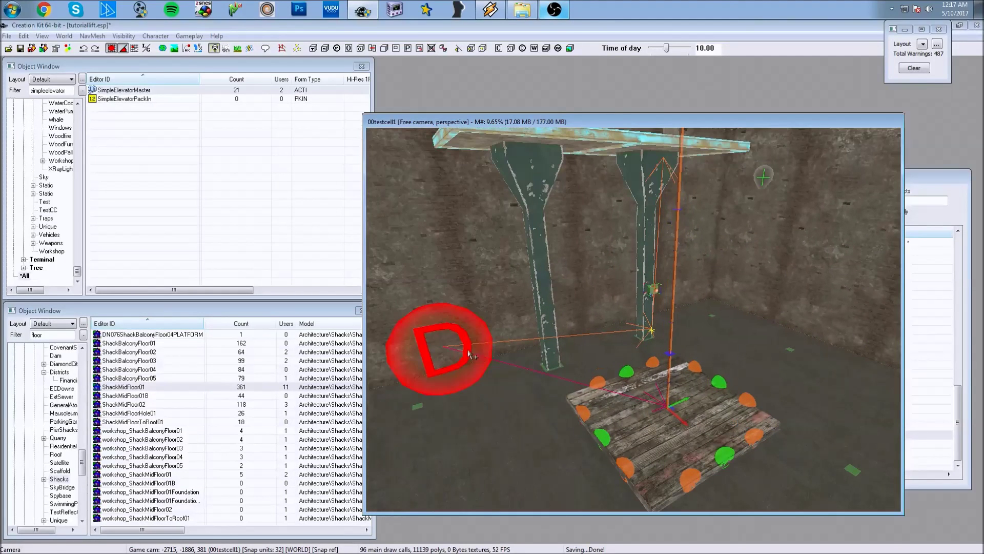
double_click(450, 355)
right_click(441, 297)
click(467, 301)
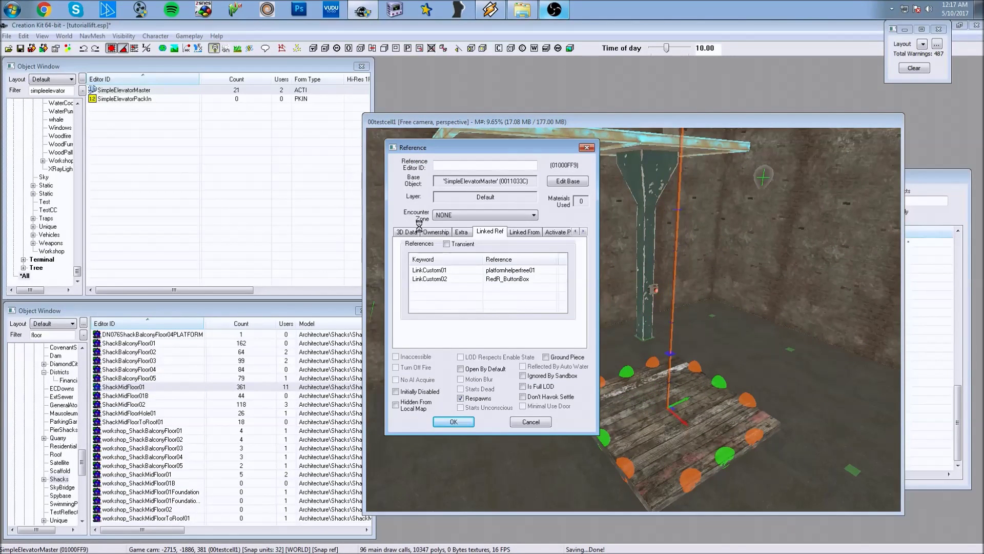
click(430, 184)
double_click(418, 347)
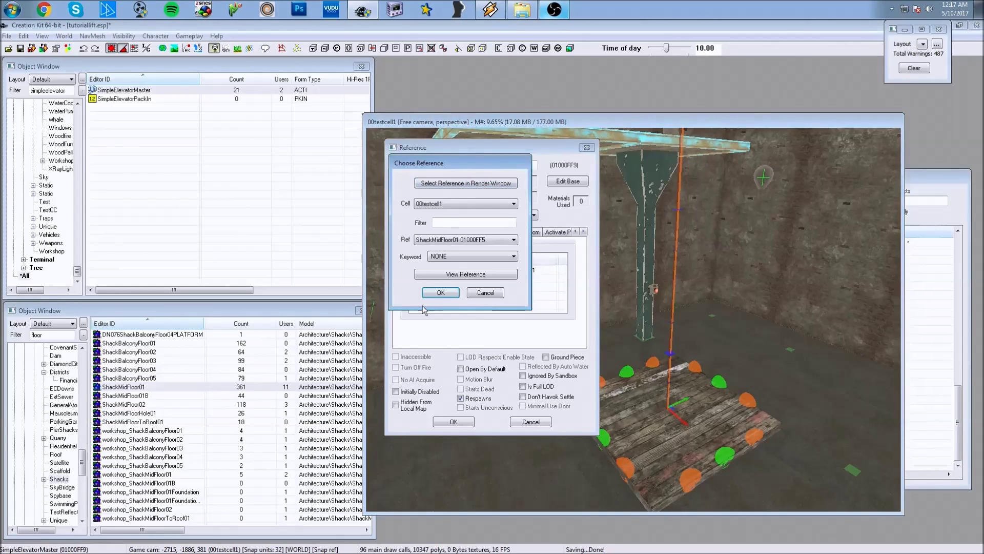
click(441, 292)
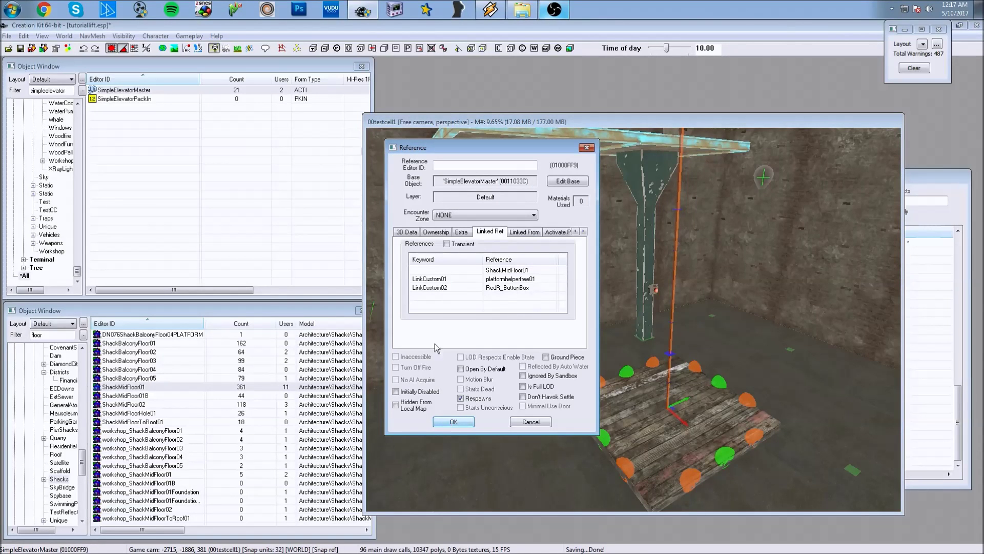
Step: Change the ShackMidFloor01 link's keyword to LinkCustom05 and confirm the reference
right_click(496, 269)
click(509, 291)
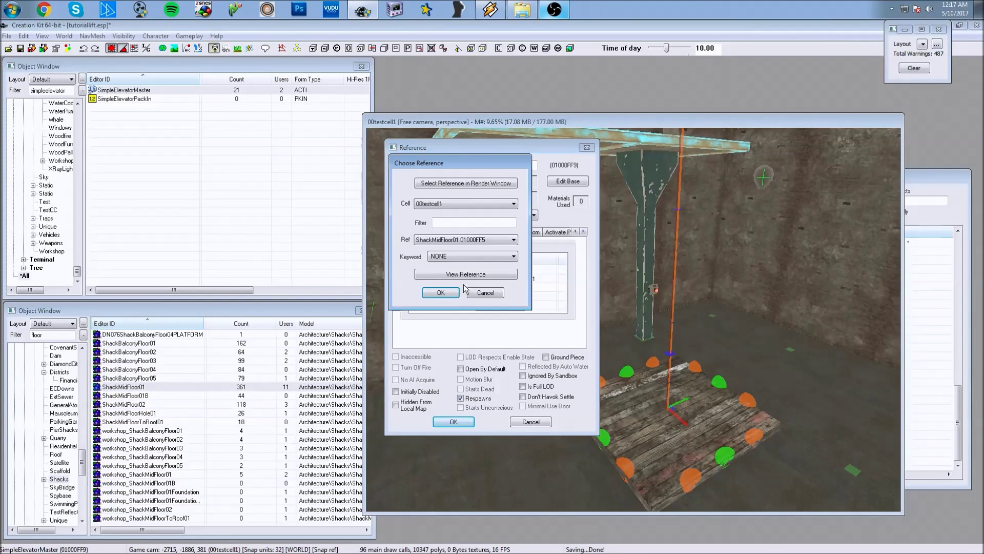
click(462, 256)
text(link)
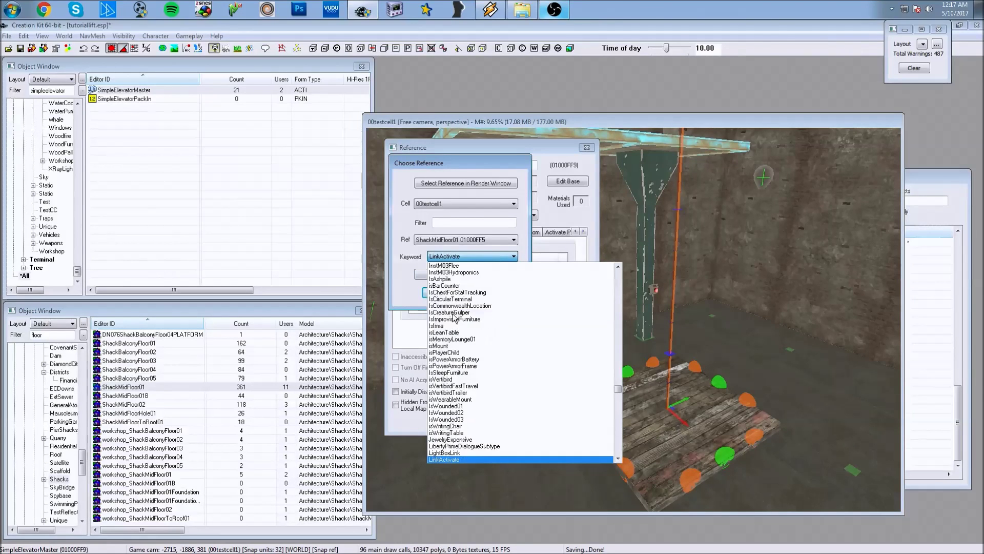
text(cu)
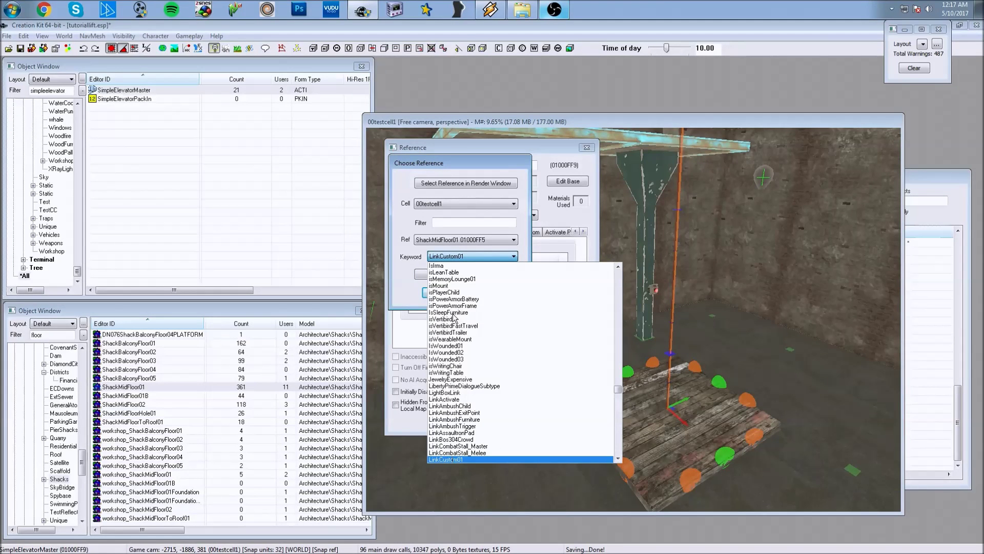
scroll(454, 318, down, 2)
click(454, 459)
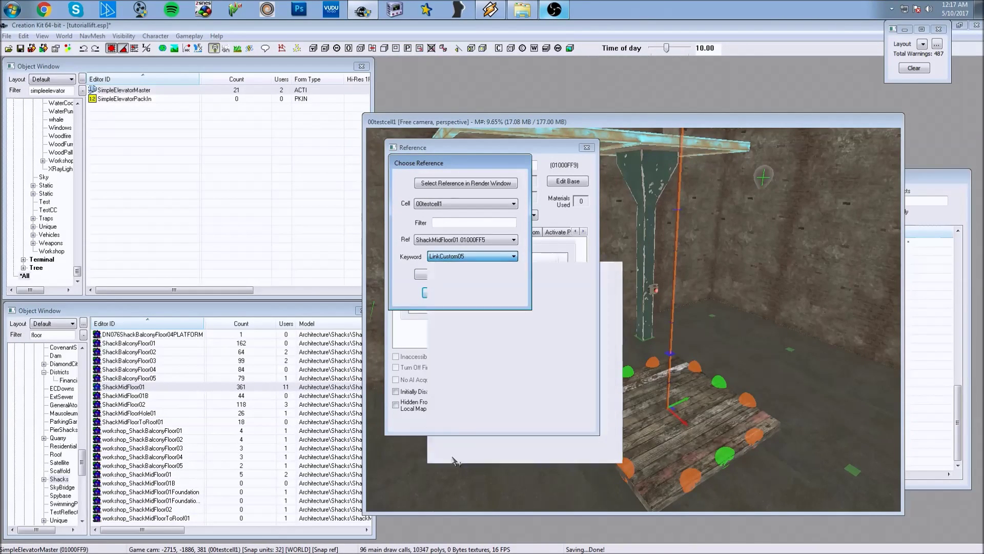
click(440, 293)
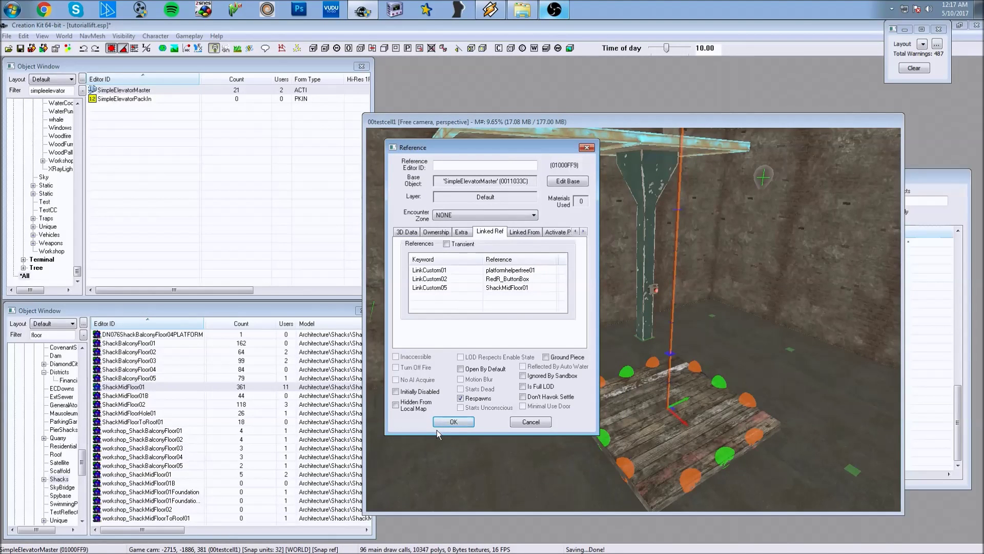
click(452, 422)
scroll(530, 343, down, 2)
scroll(531, 344, down, 2)
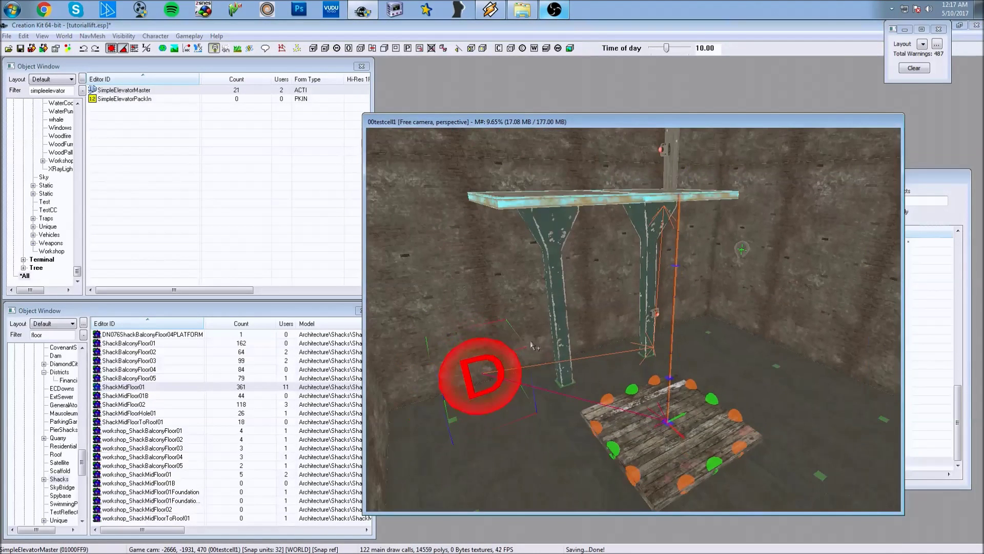
scroll(525, 339, down, 2)
mouse_move(524, 337)
shift+middle_down()
mouse_move(563, 367)
mouse_move(550, 362)
shift+middle_up()
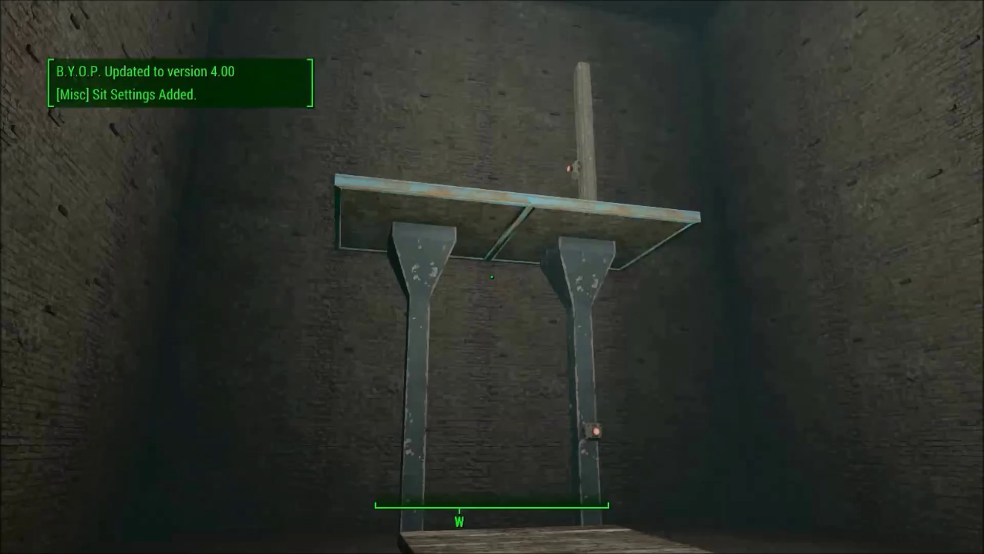
key(w)
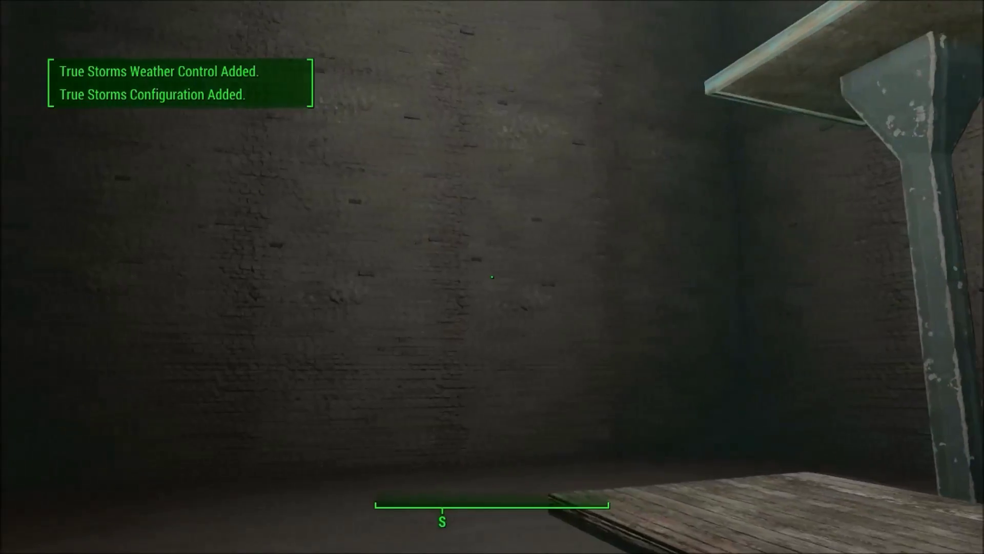
key(w)
key(w)
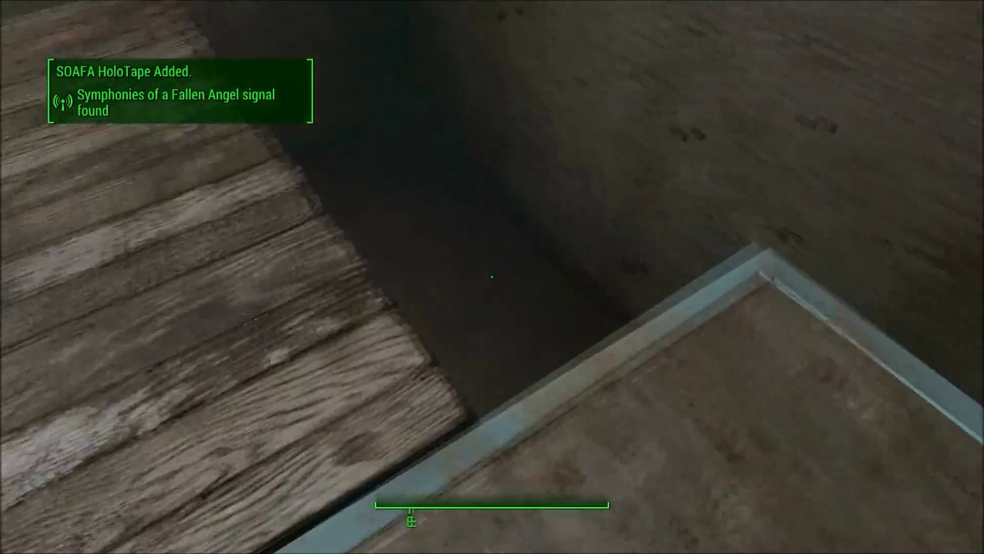
key(w)
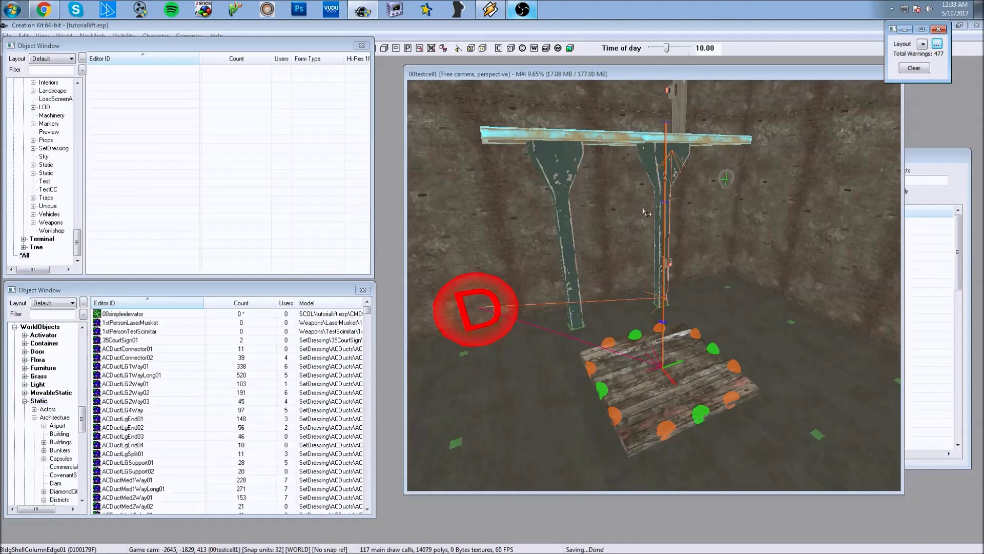
Step: Move the upper column down and rotate it into the platform's left front corner
middle_drag(647, 213, 644, 219)
click(677, 163)
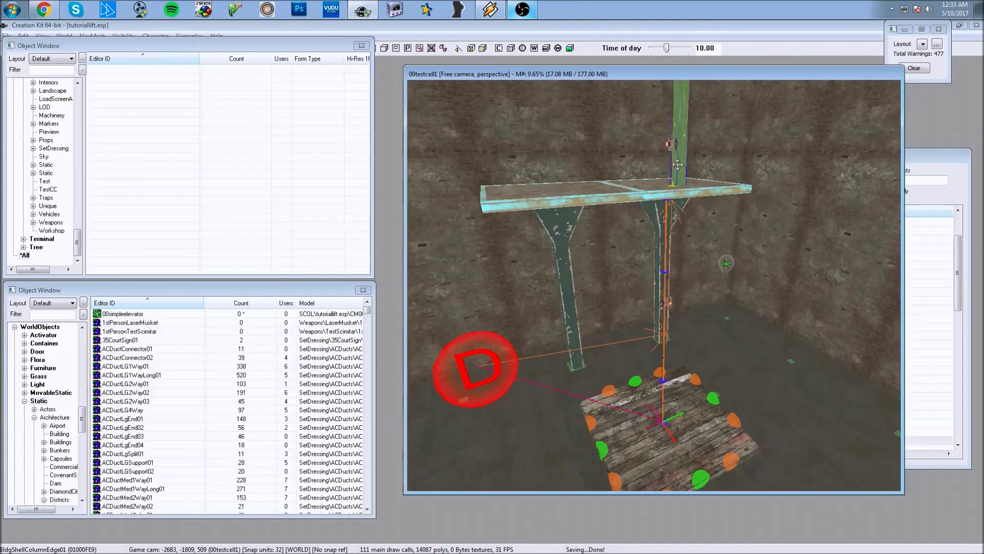
drag(681, 136, 736, 373)
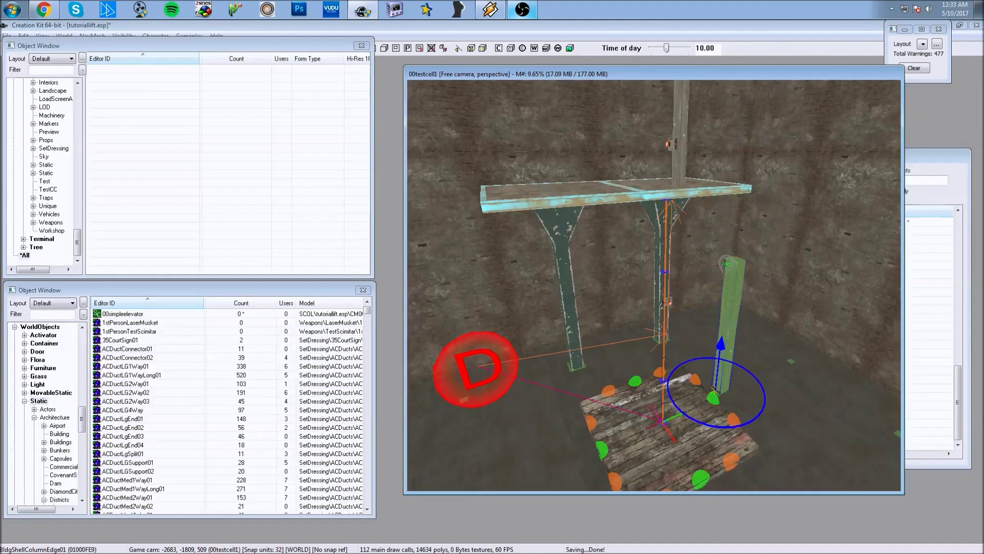
shift+middle_drag(737, 373, 676, 347)
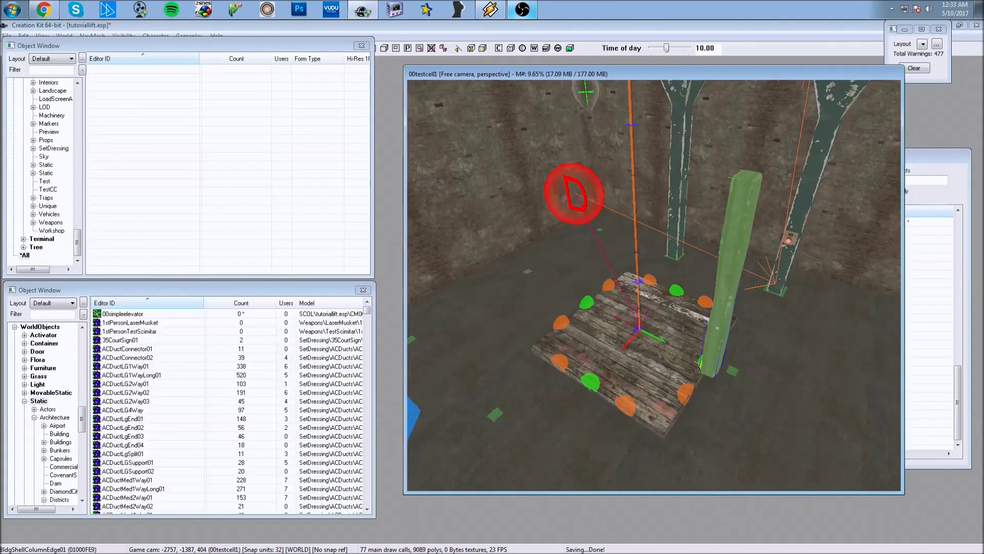
right_drag(707, 323, 738, 331)
shift+middle_drag(739, 331, 775, 374)
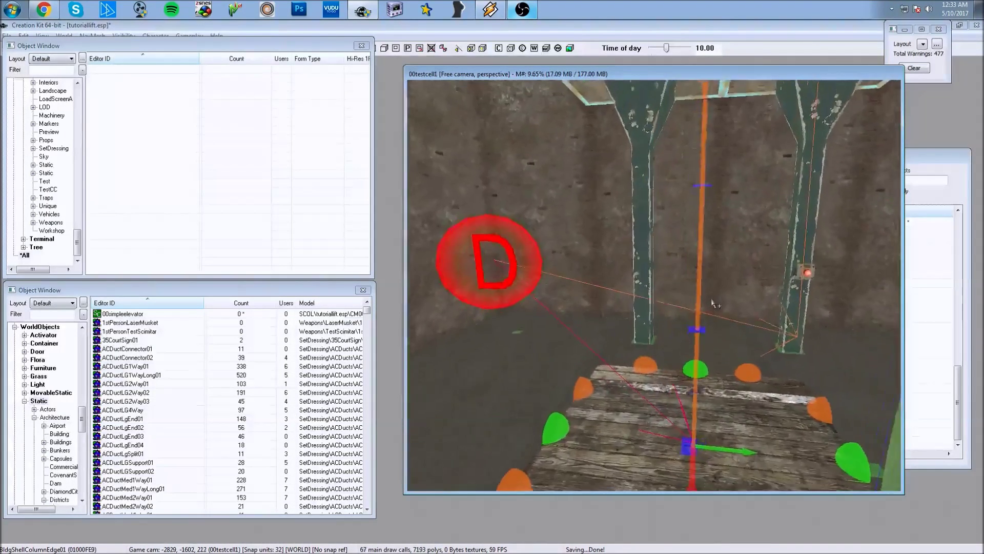
scroll(775, 374, down, 5)
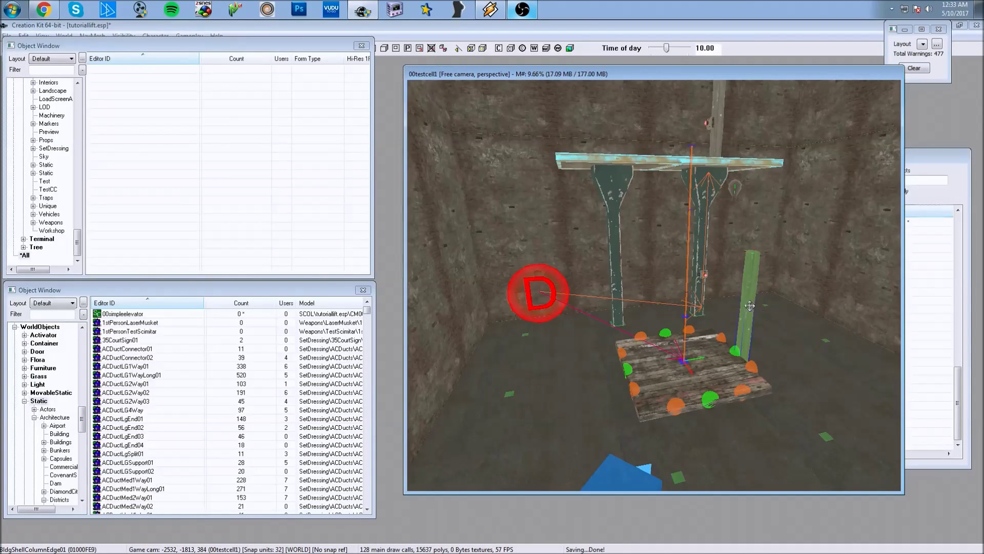
drag(749, 308, 612, 328)
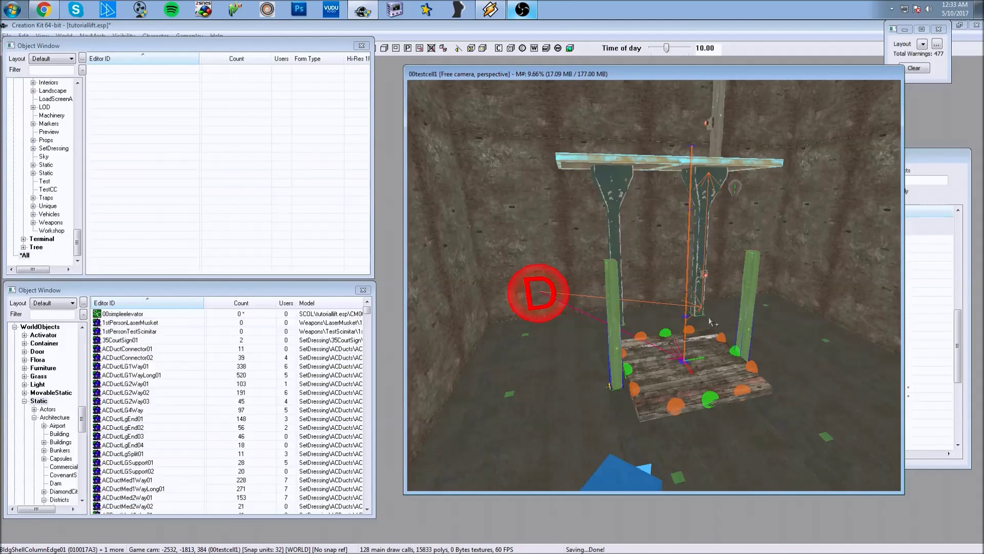
Step: Select both columns and raise them upward
ctrl+click(738, 327)
drag(742, 339, 746, 215)
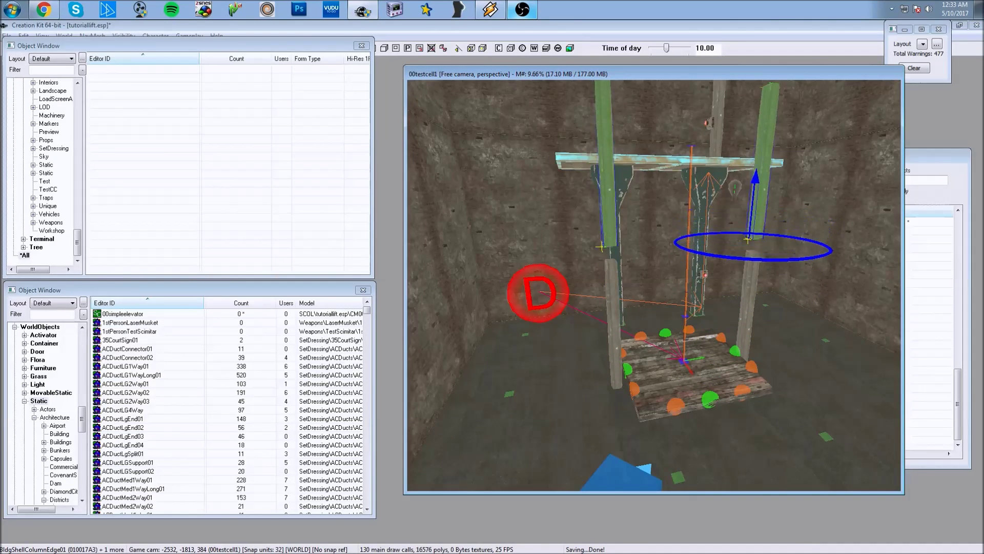
scroll(653, 284, up, 3)
shift+middle_drag(654, 308, 668, 302)
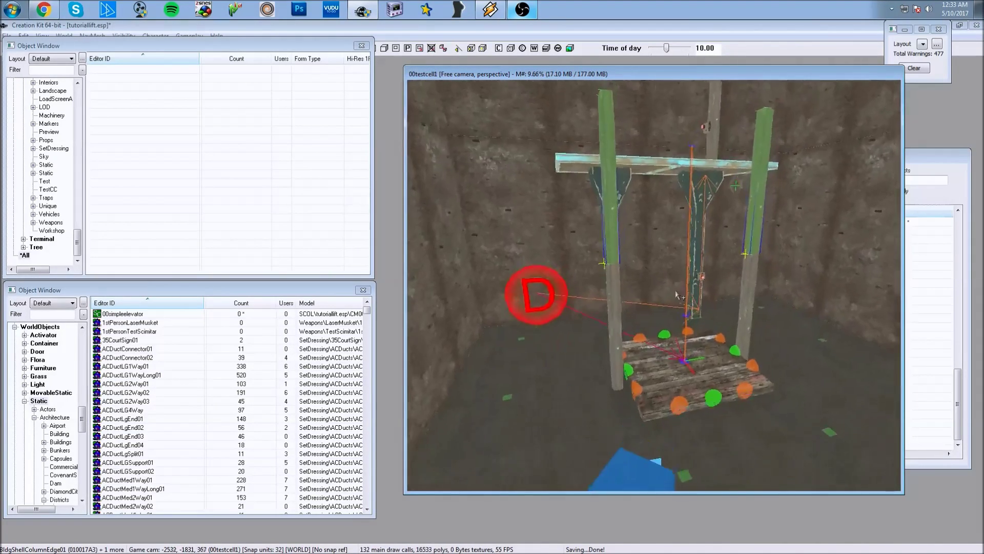
drag(667, 301, 648, 411)
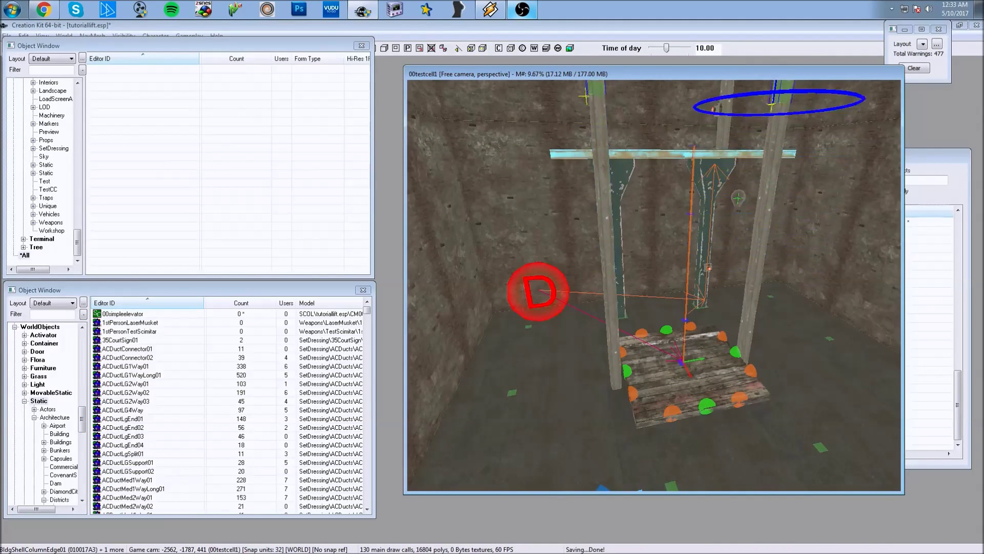
Step: Raise the ShackMidFloor01 floor piece above the lower platform as a second floor
click(648, 412)
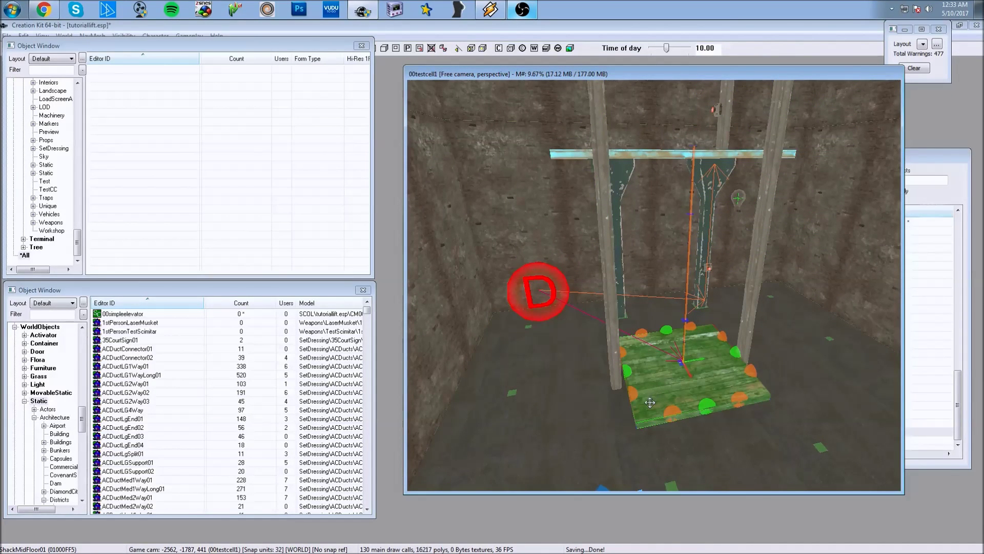
drag(652, 400, 652, 308)
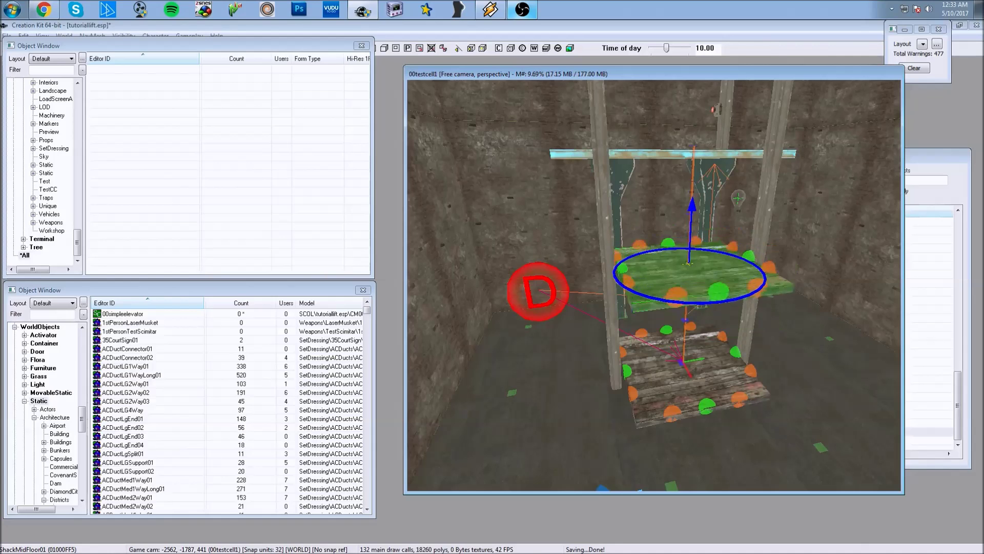
shift+middle_drag(661, 369, 677, 389)
scroll(677, 389, up, 2)
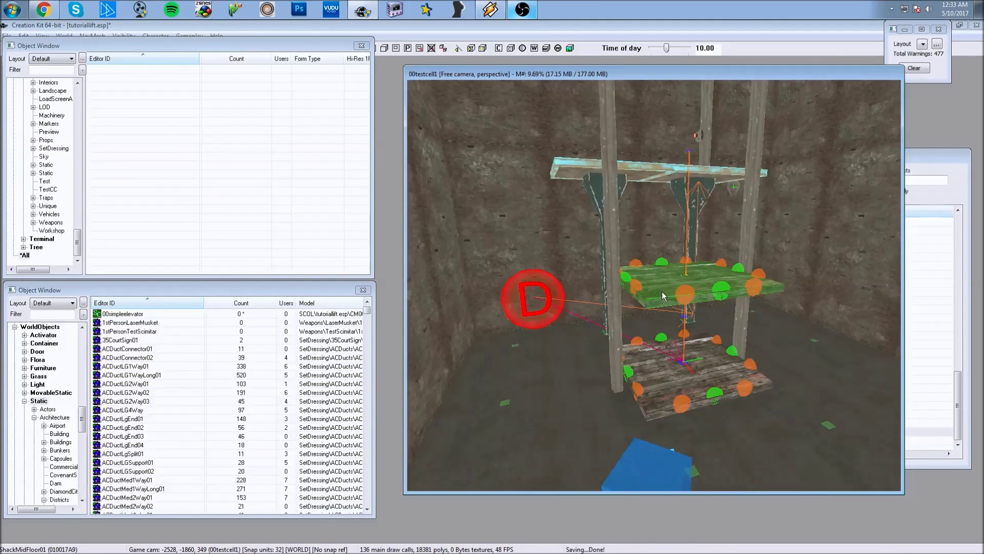
double_click(663, 295)
Step: Set the upper floor's Attach Ref cell to NONE, detaching it from the platform helper
click(508, 253)
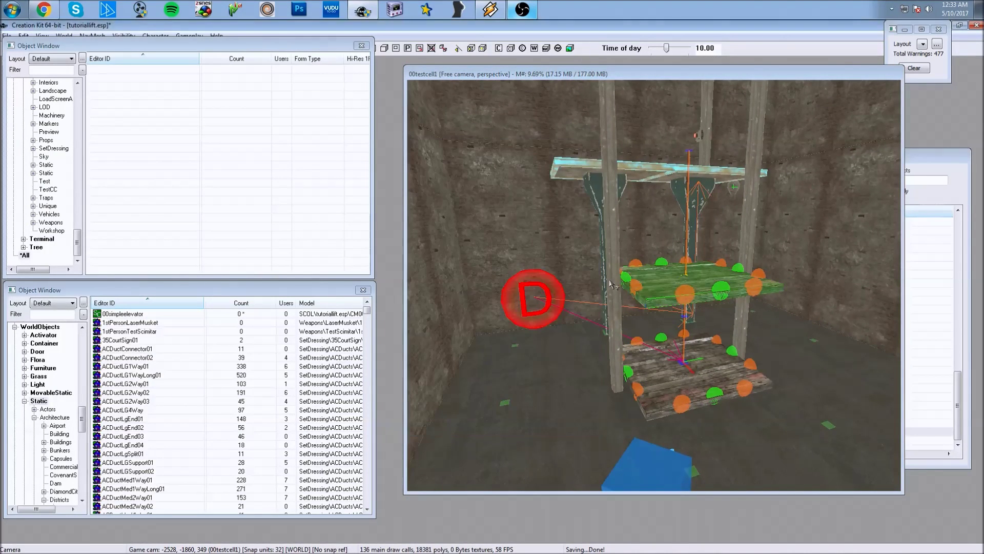
click(677, 362)
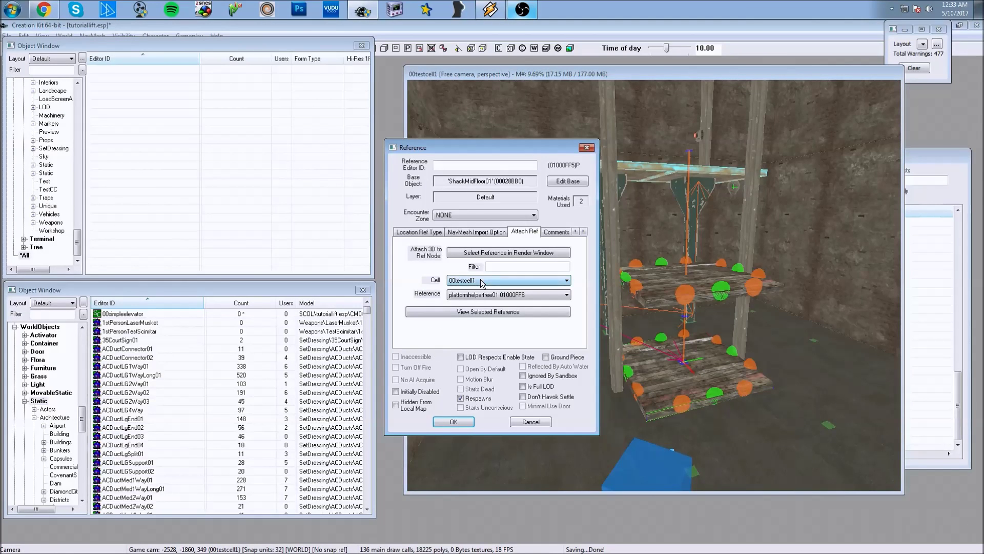
click(477, 256)
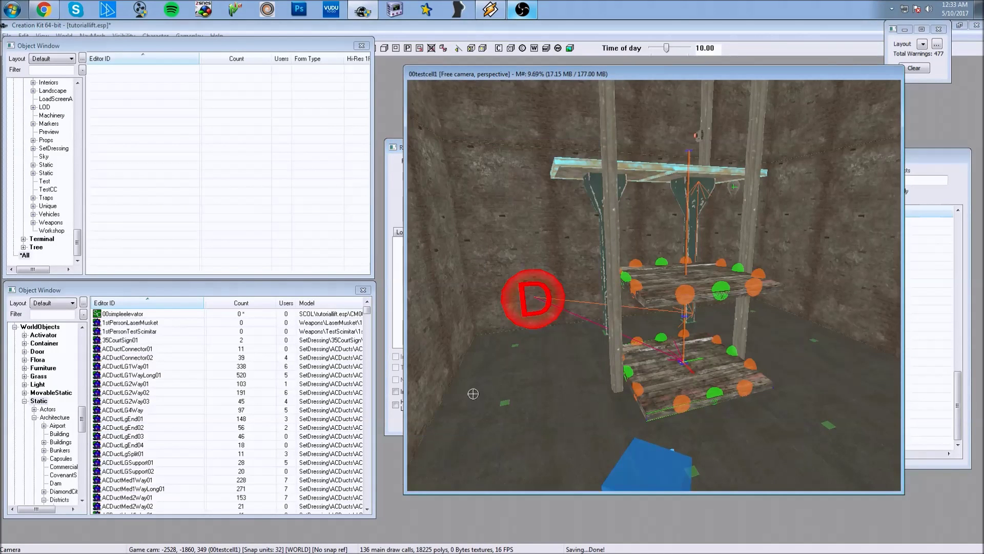
click(393, 447)
click(472, 280)
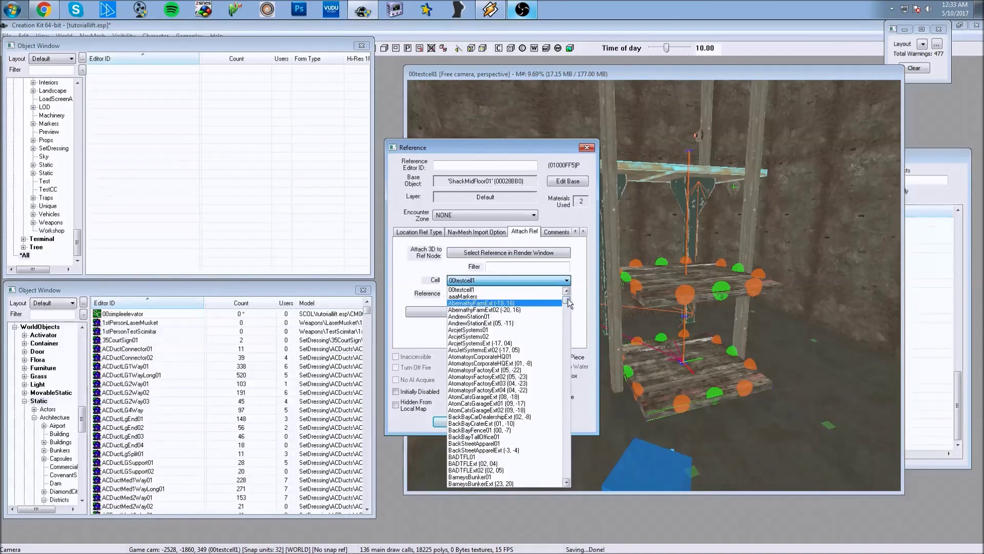
scroll(471, 308, up, 1)
click(471, 291)
click(454, 422)
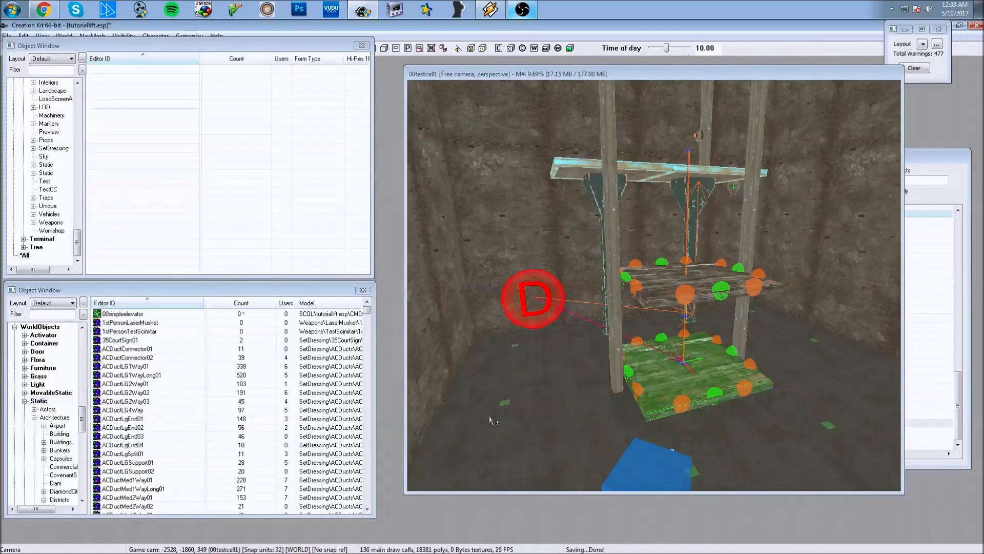
scroll(624, 386, up, 2)
Step: Move the BldgShellColumnEdge01 column to the left platform edge between the two floors
click(703, 346)
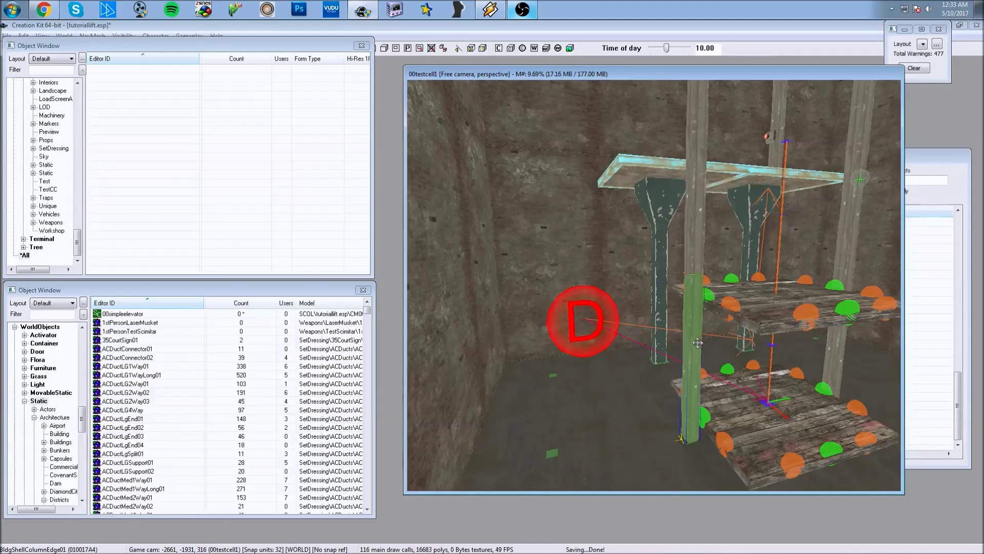
drag(700, 344, 777, 346)
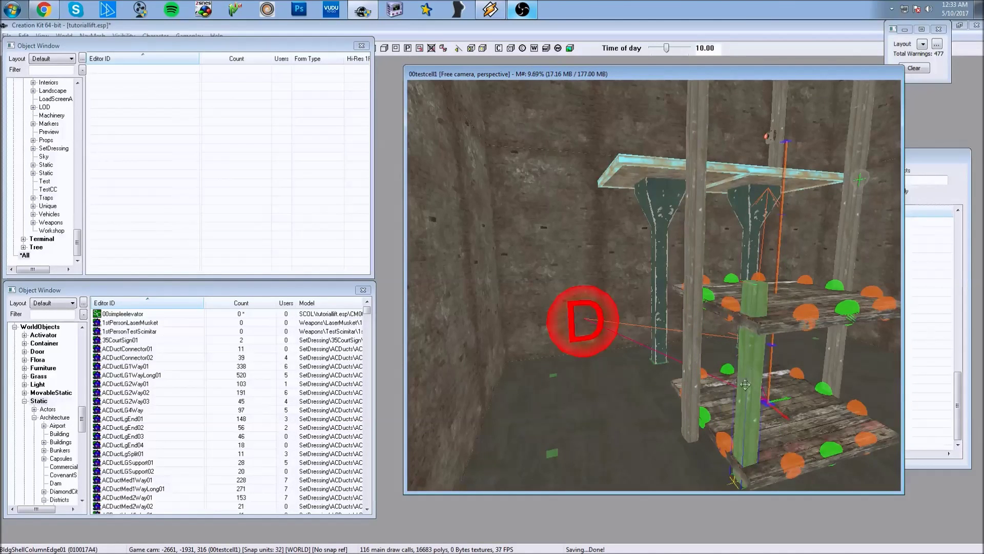
scroll(699, 384, up, 3)
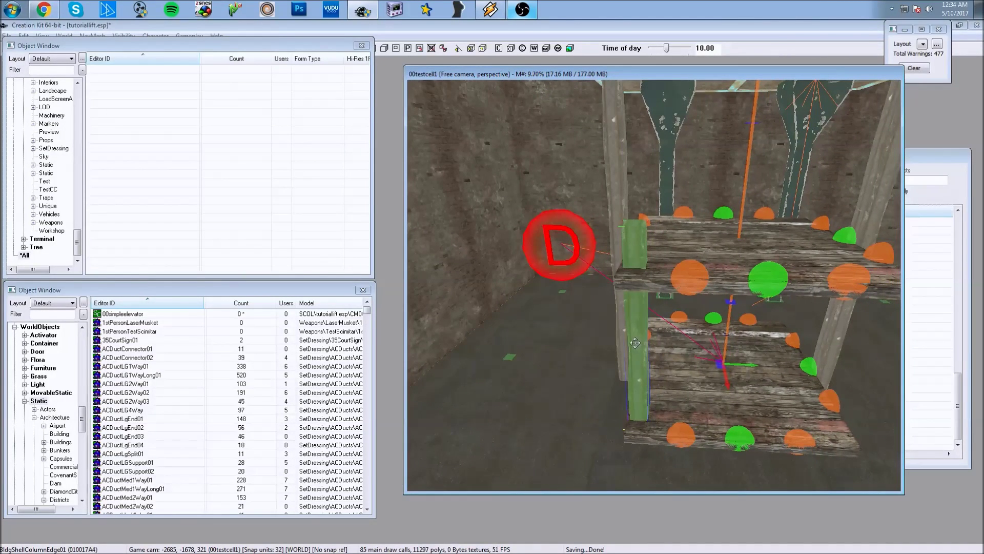
drag(635, 343, 866, 351)
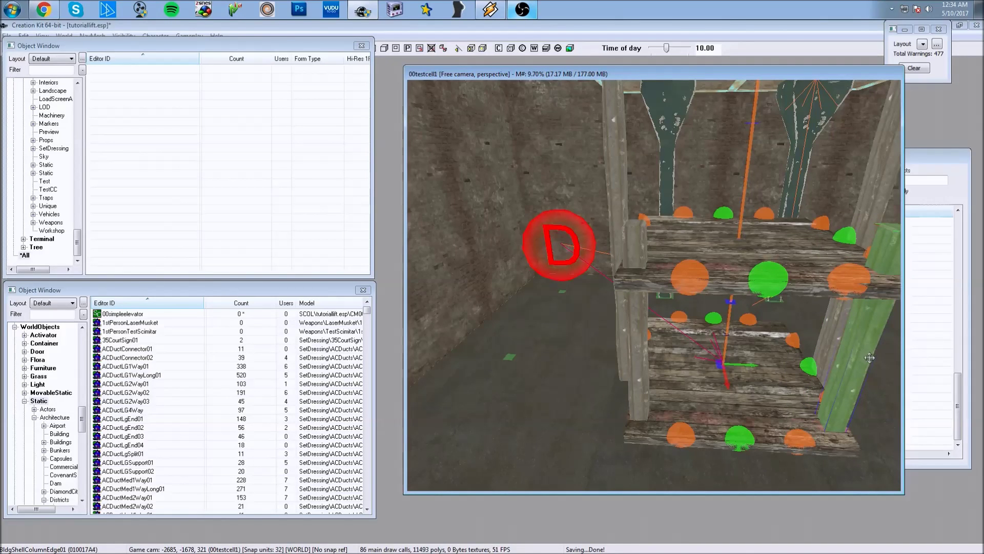
drag(831, 388, 778, 300)
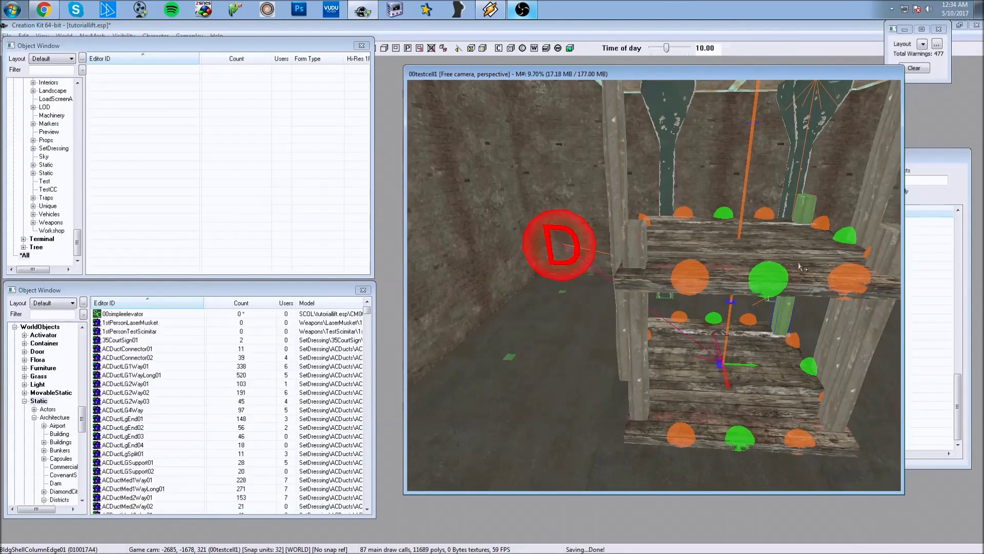
drag(778, 300, 669, 300)
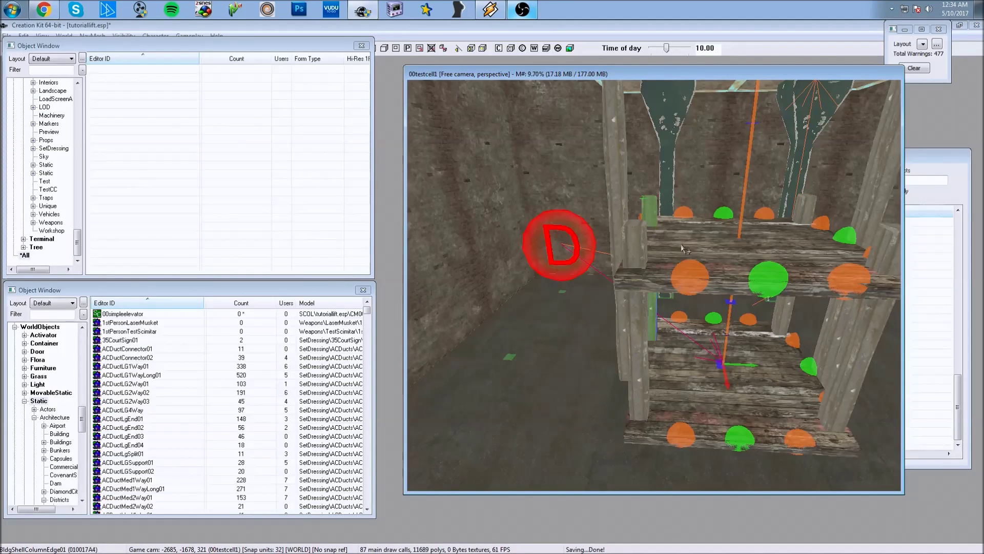
click(676, 271)
shift+middle_drag(671, 279, 655, 281)
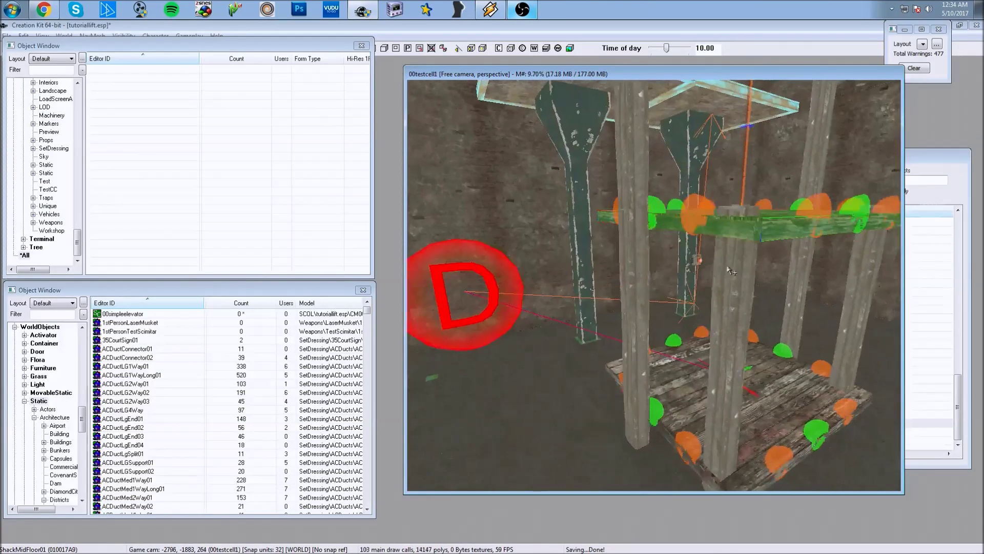
scroll(655, 281, down, 3)
Step: Select both floors and the edge columns, then merge them into static collection '00staticelevator'
ctrl+click(655, 290)
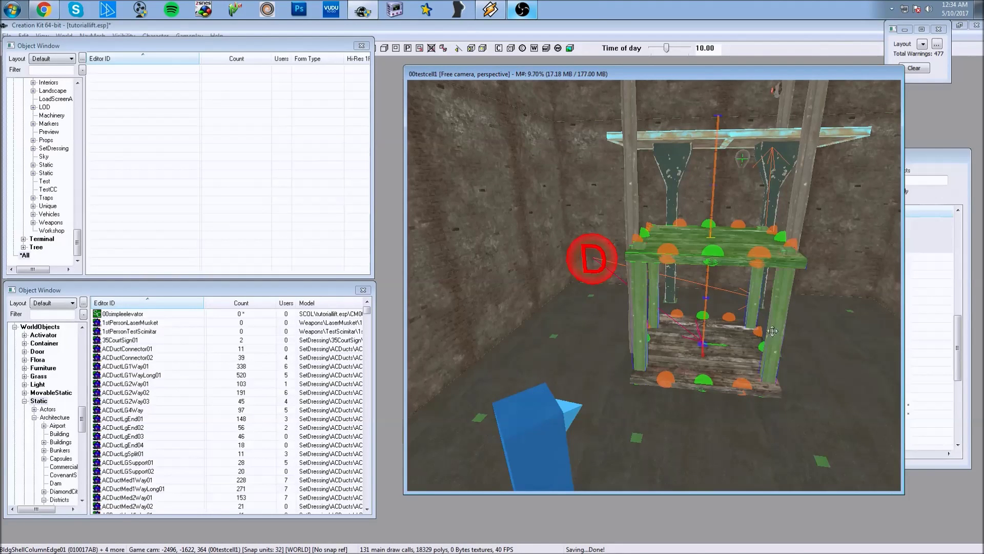
ctrl+click(727, 369)
right_click(726, 369)
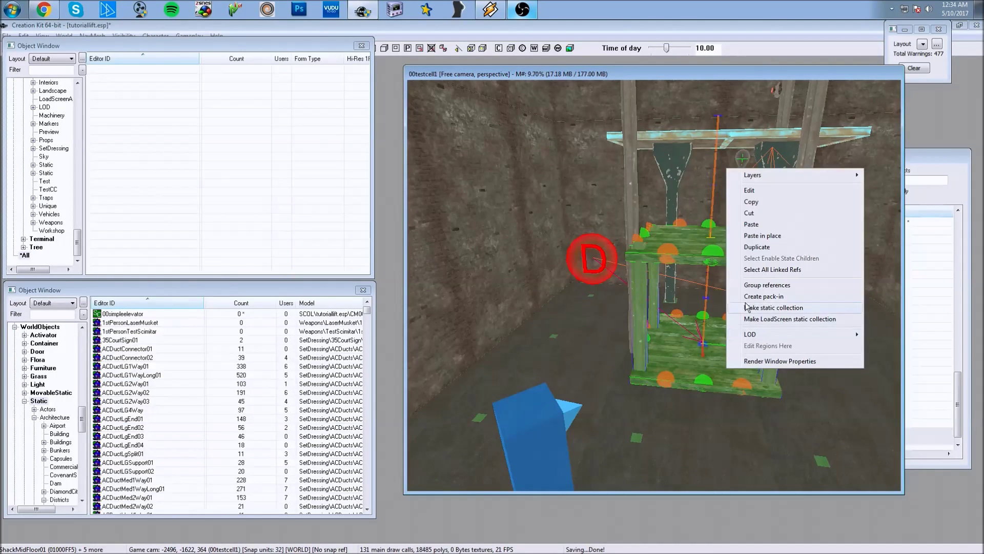
click(745, 306)
text(00)
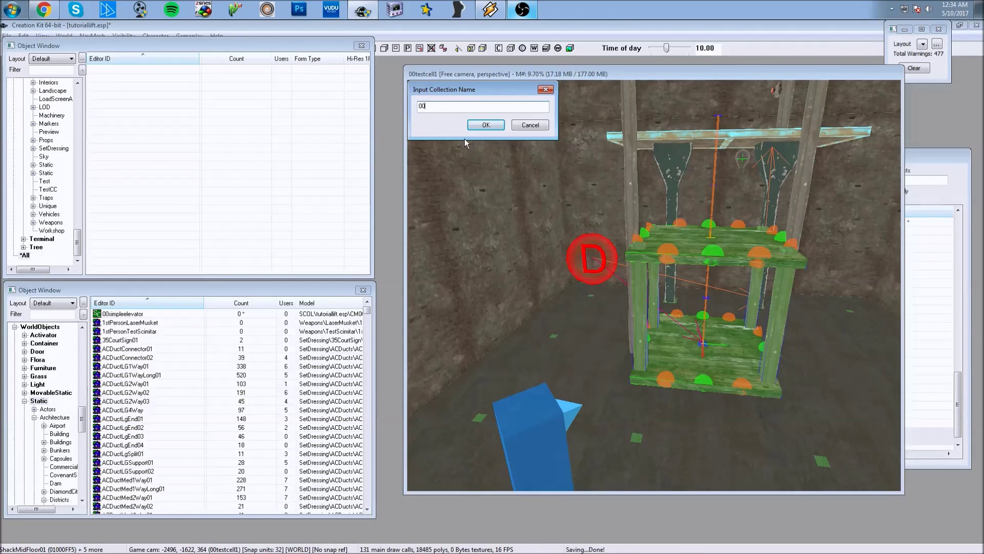
text(sta)
text(ticelevator)
key(ctrl+a)
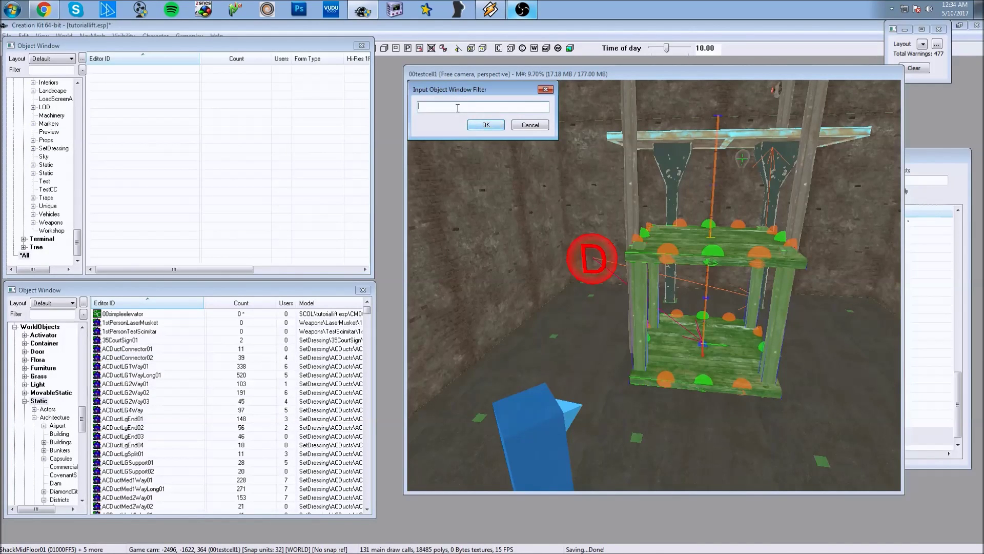
click(477, 128)
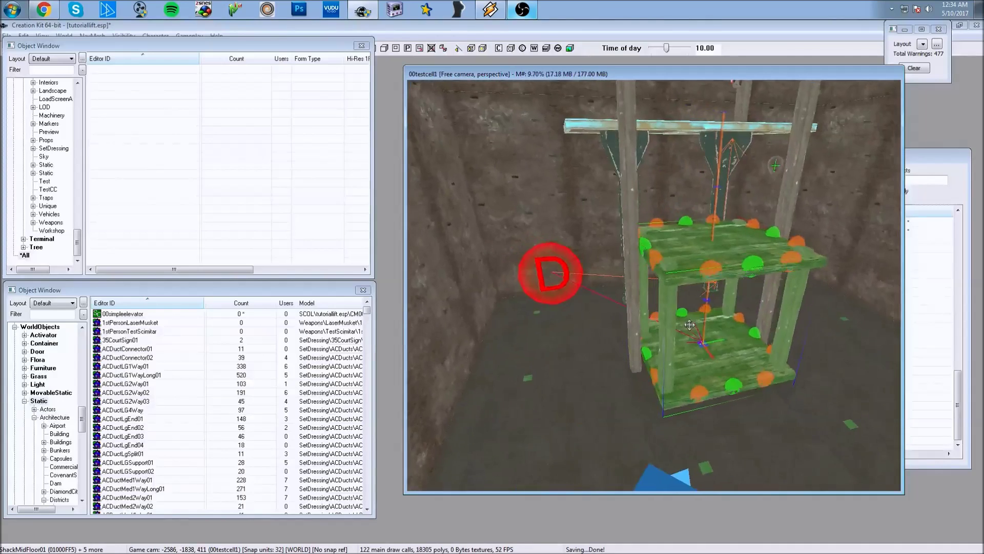
scroll(662, 262, up, 5)
Step: Pick platformhelpertree01 in the render window as 00staticelevator's attach reference, then inspect the lift
double_click(694, 275)
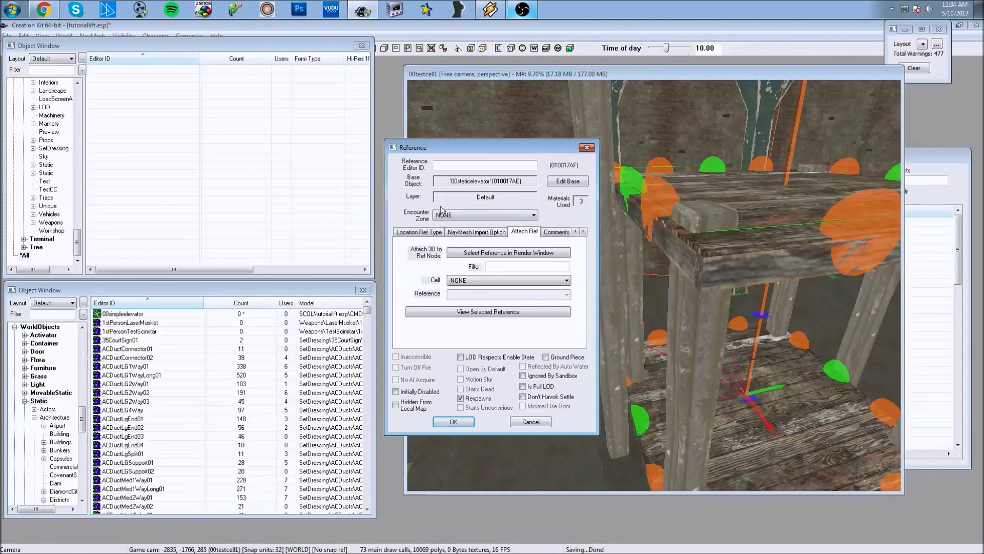
click(509, 253)
click(791, 152)
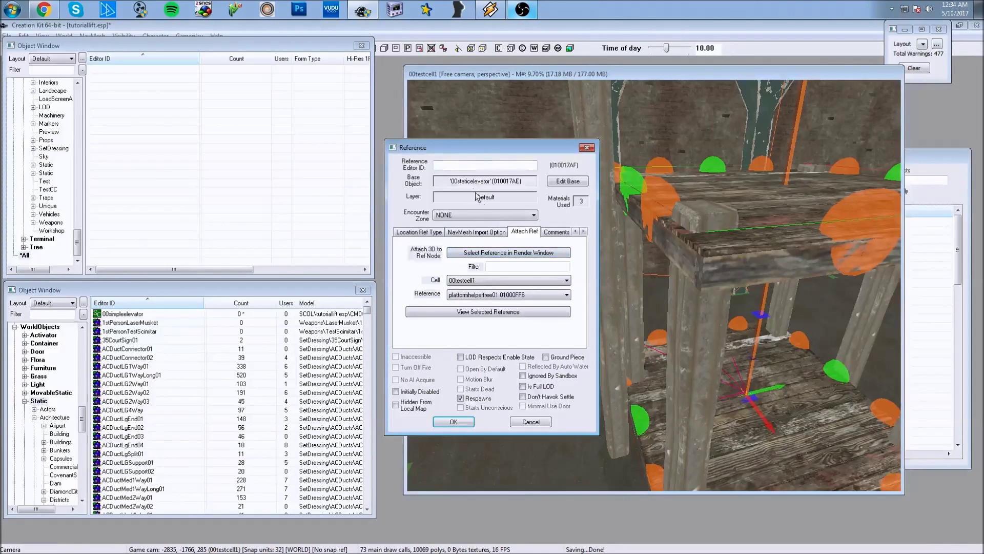
click(453, 421)
mouse_move(606, 333)
shift+middle_down()
mouse_move(696, 358)
mouse_move(690, 263)
shift+middle_up()
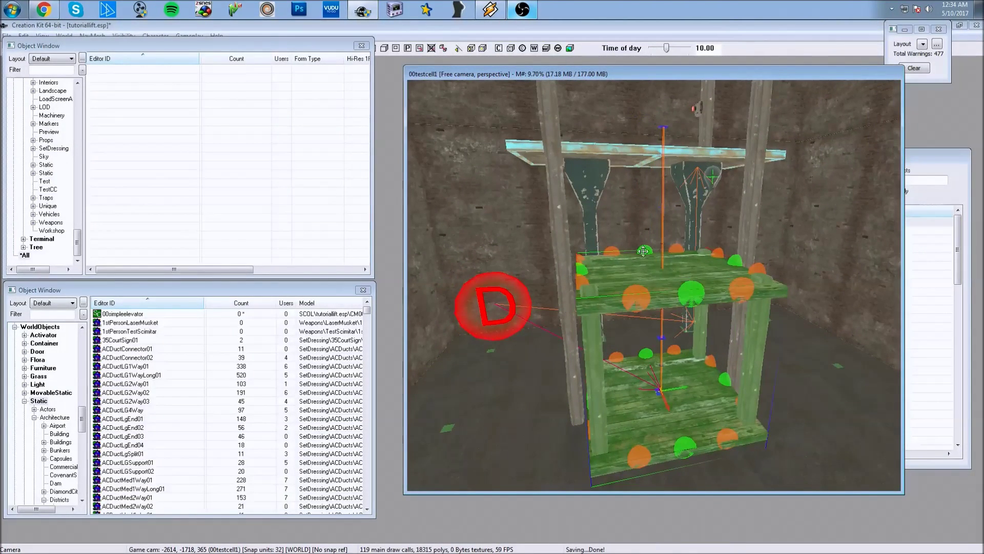
mouse_move(687, 256)
shift+middle_down()
mouse_move(702, 255)
mouse_move(659, 263)
shift+middle_up()
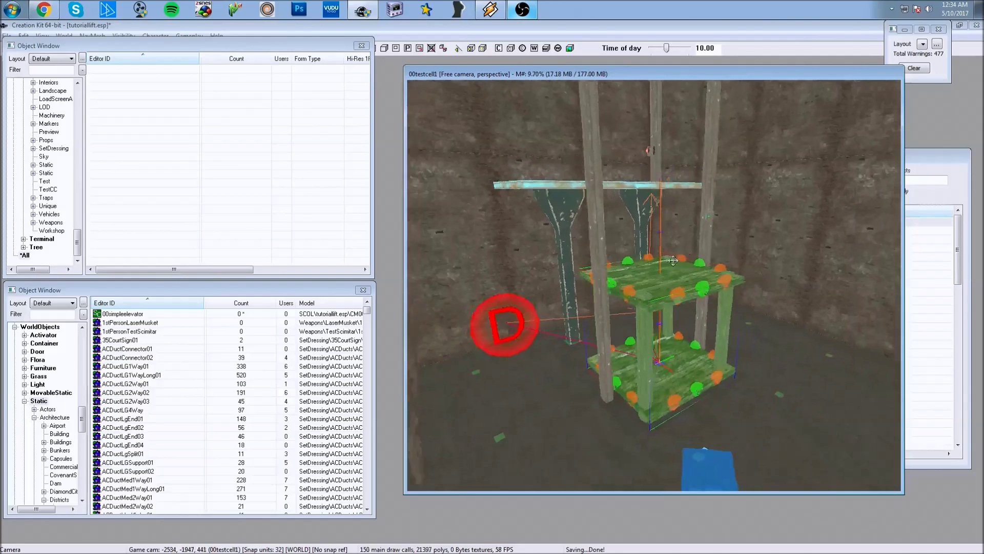
scroll(660, 263, up, 1)
scroll(660, 262, up, 2)
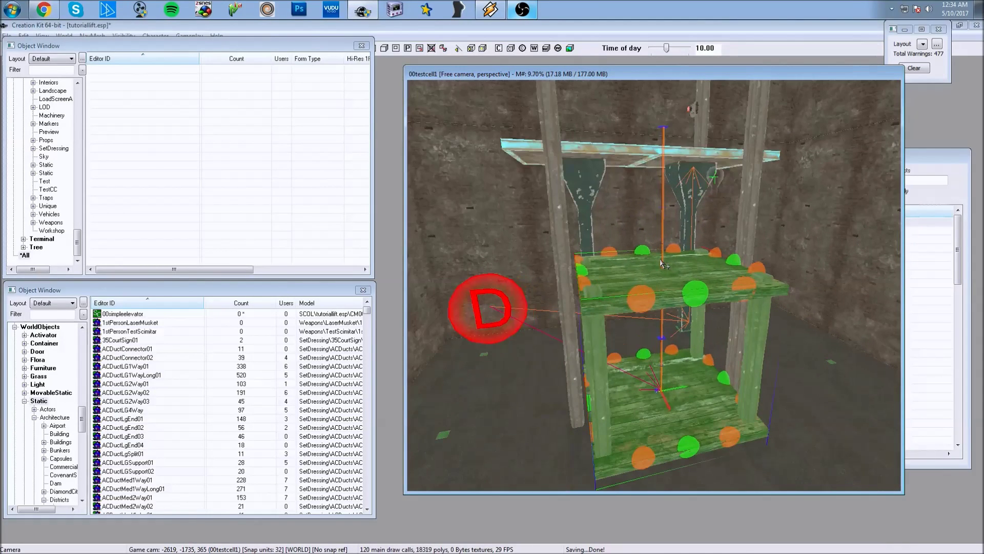